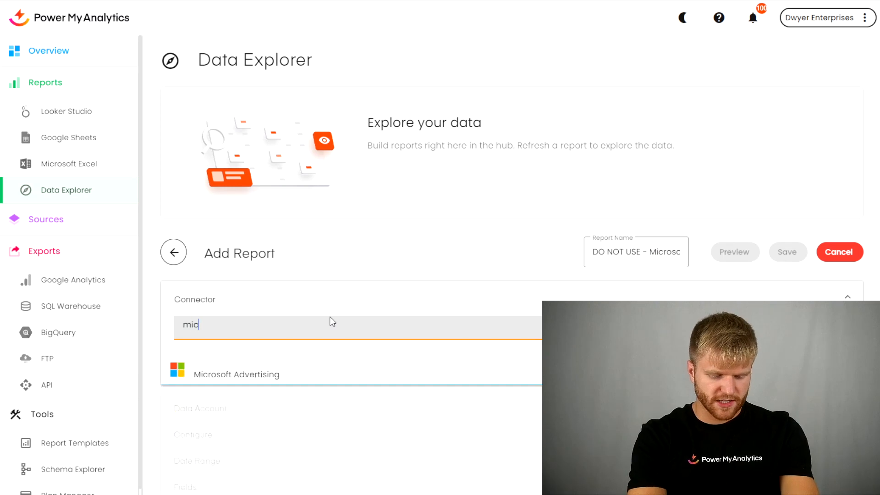
Choose the Microsoft Advertising connector for the report and set its date range to the last 90 days
{"action": "left_click", "coordinate": [302, 382]}
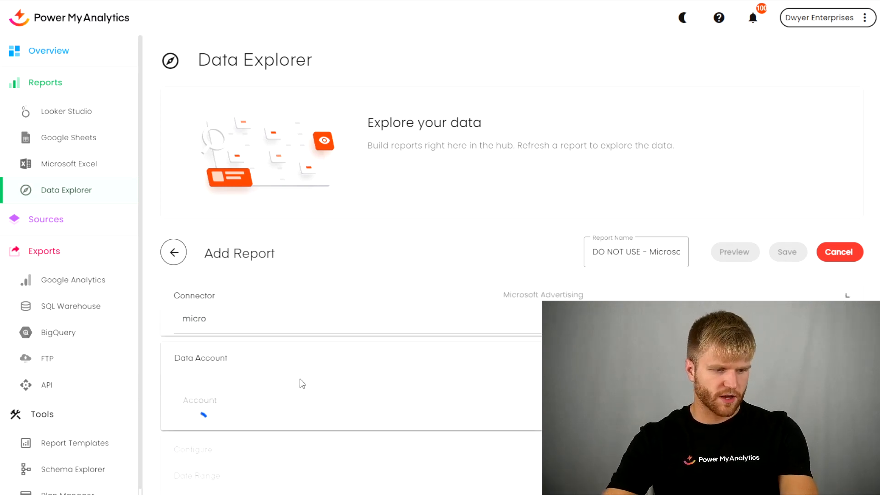
{"action": "left_click", "coordinate": [295, 262]}
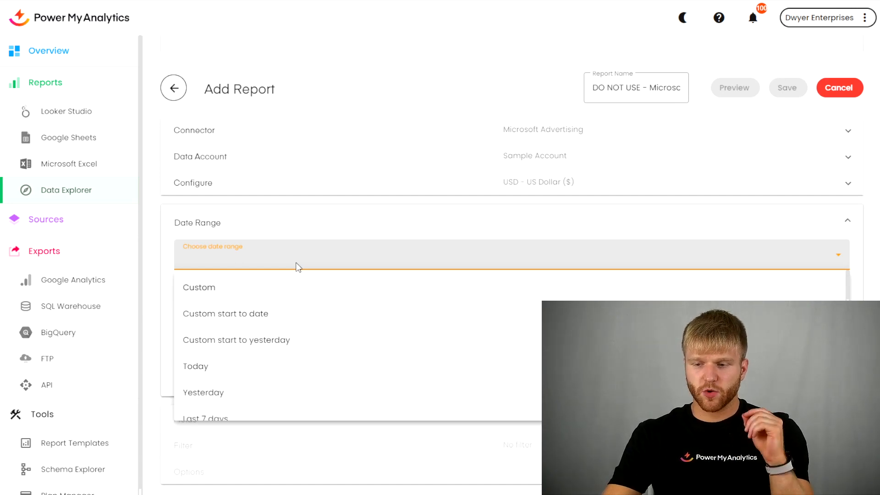
{"action": "scroll", "coordinate": [272, 311], "scroll_direction": "down", "scroll_amount": 5}
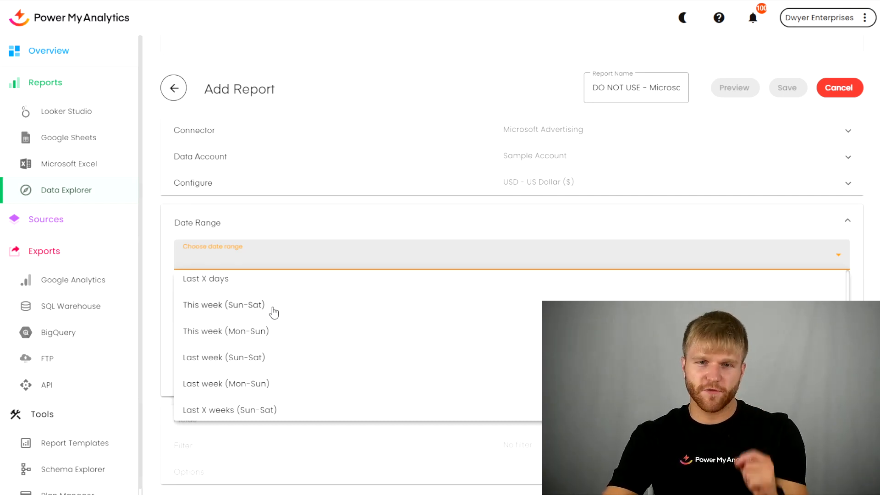
{"action": "scroll", "coordinate": [321, 321], "scroll_direction": "up", "scroll_amount": 5}
{"action": "scroll", "coordinate": [348, 330], "scroll_direction": "down", "scroll_amount": 4}
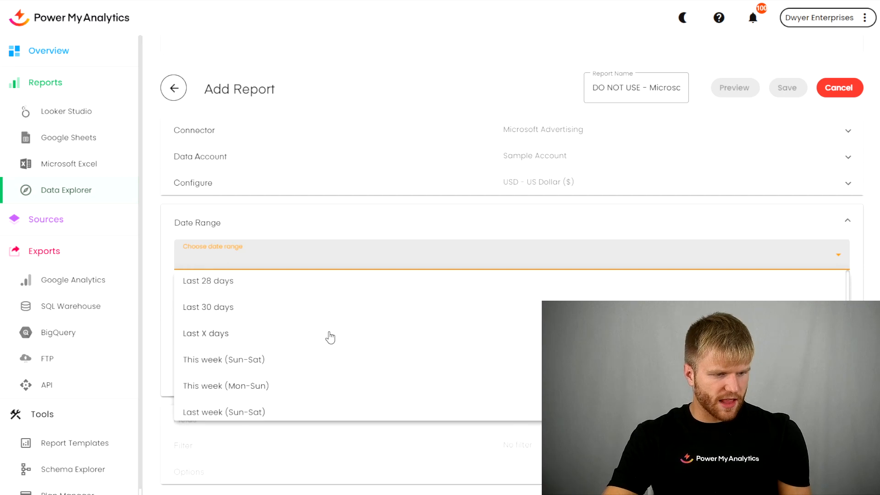
{"action": "left_click", "coordinate": [330, 335]}
{"action": "left_click", "coordinate": [229, 288]}
{"action": "key", "text": "BackSpace"}
{"action": "type", "text": "90"}
{"action": "left_click", "coordinate": [273, 291]}
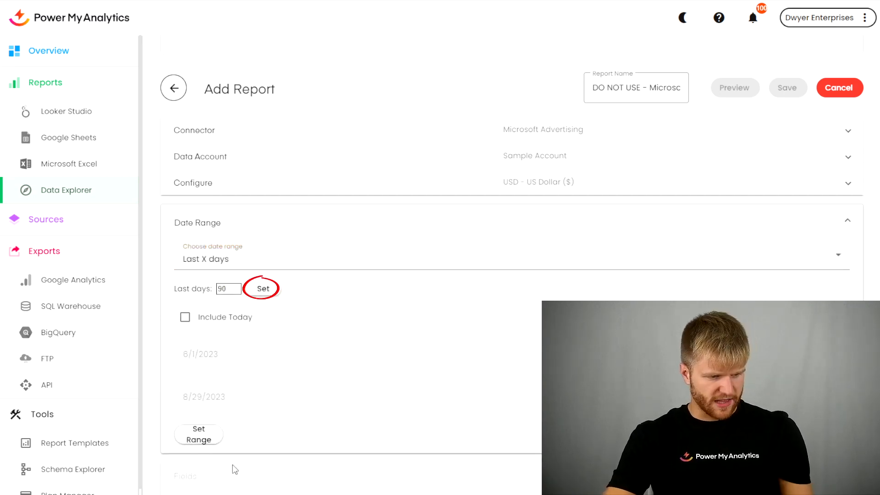
{"action": "left_click", "coordinate": [200, 436]}
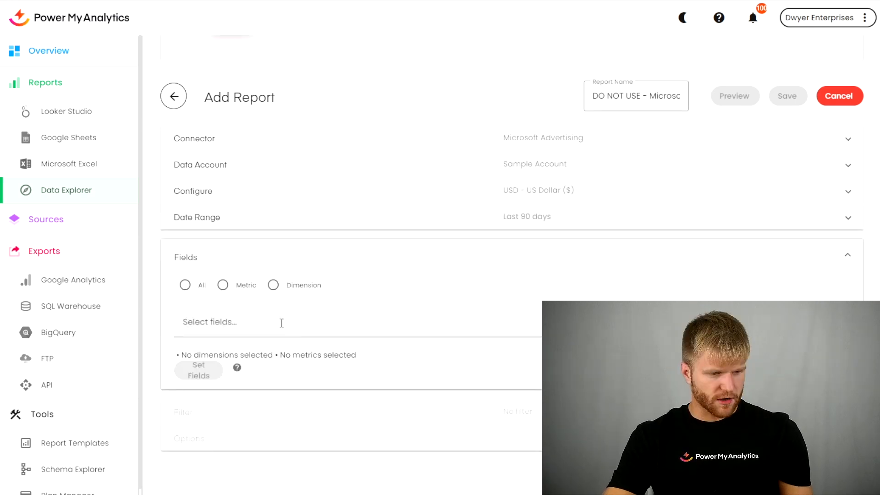
Set Date as the report's only field and apply the filter section without any filter
{"action": "left_click", "coordinate": [249, 322]}
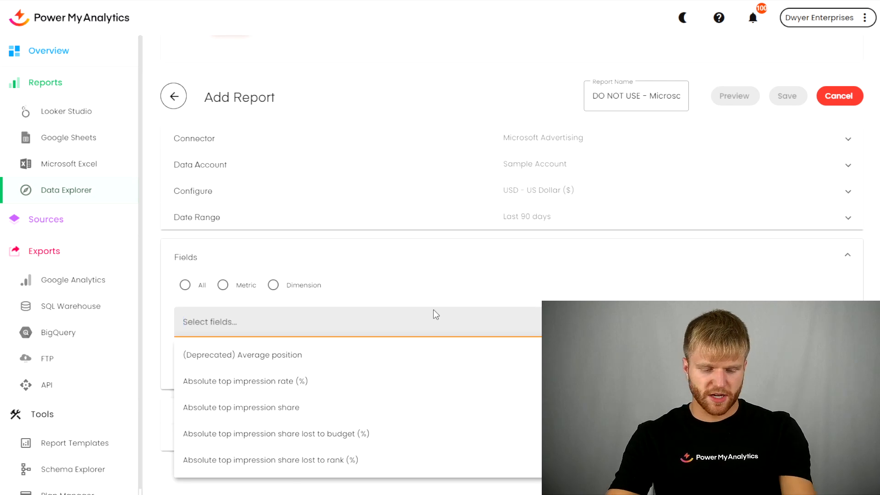
{"action": "type", "text": "date"}
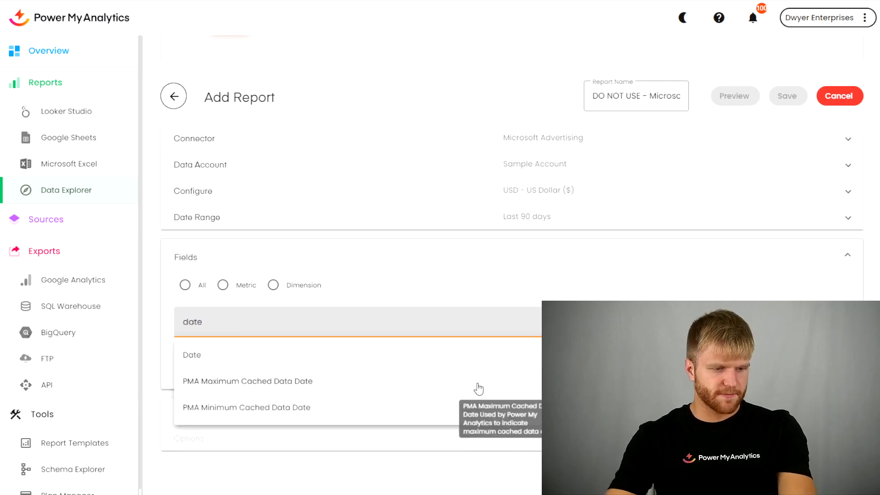
{"action": "left_click", "coordinate": [202, 355]}
{"action": "left_click", "coordinate": [197, 377]}
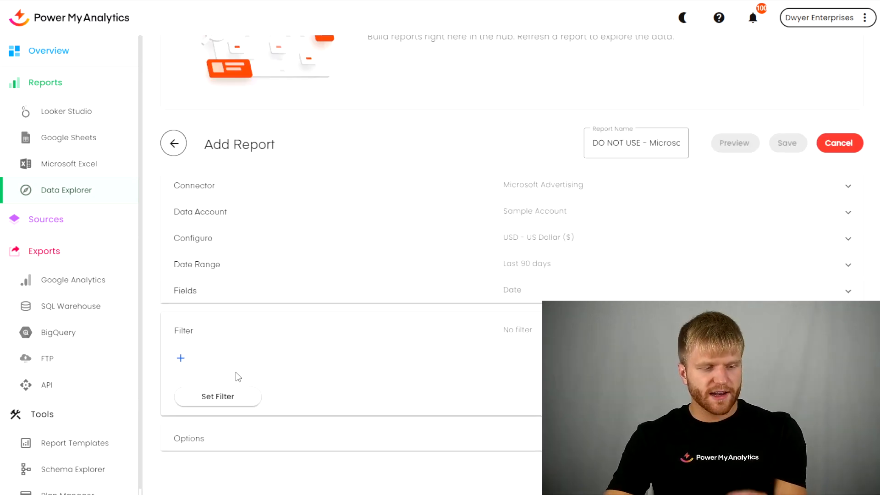
{"action": "left_click", "coordinate": [230, 397]}
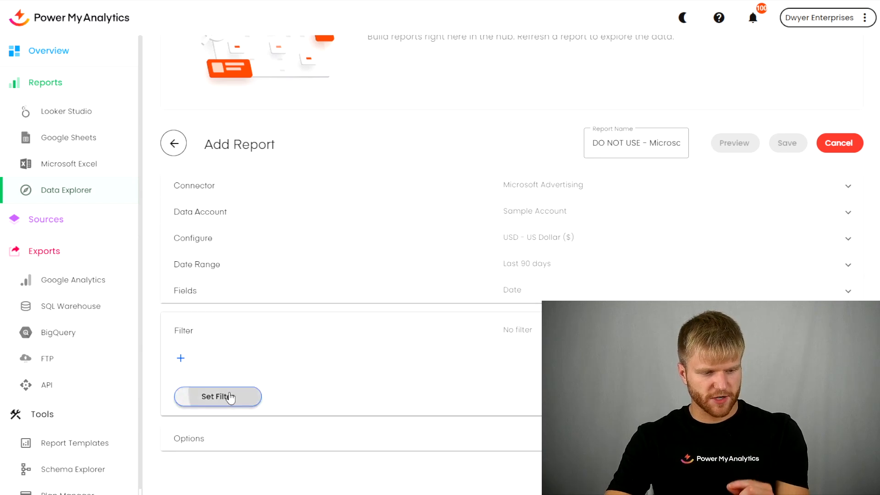
Order the report by Date, keep the 1000000 row limit, and save the report
{"action": "left_click", "coordinate": [330, 294]}
{"action": "left_click", "coordinate": [293, 324]}
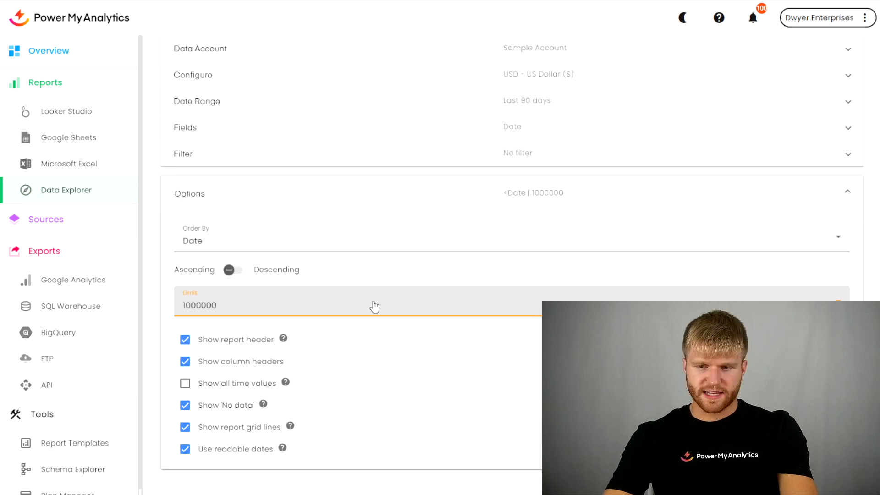
{"action": "left_click", "coordinate": [375, 306]}
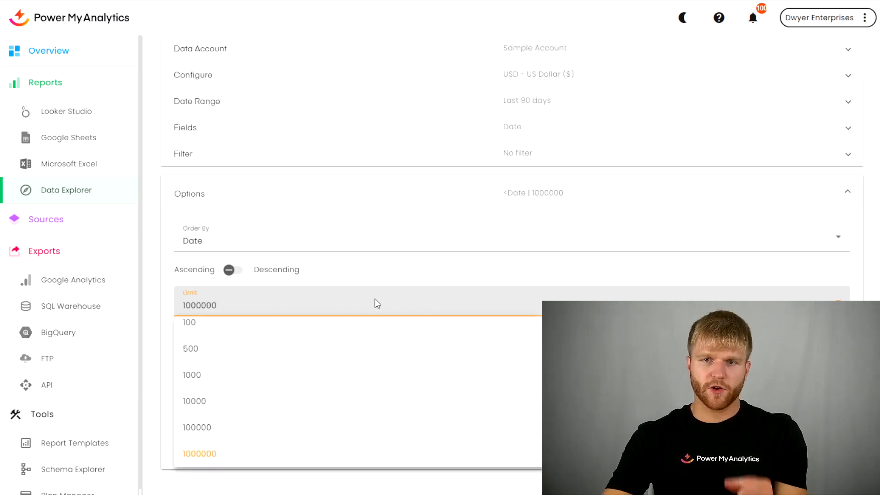
{"action": "left_click", "coordinate": [376, 298]}
{"action": "scroll", "coordinate": [376, 298], "scroll_direction": "up", "scroll_amount": 6}
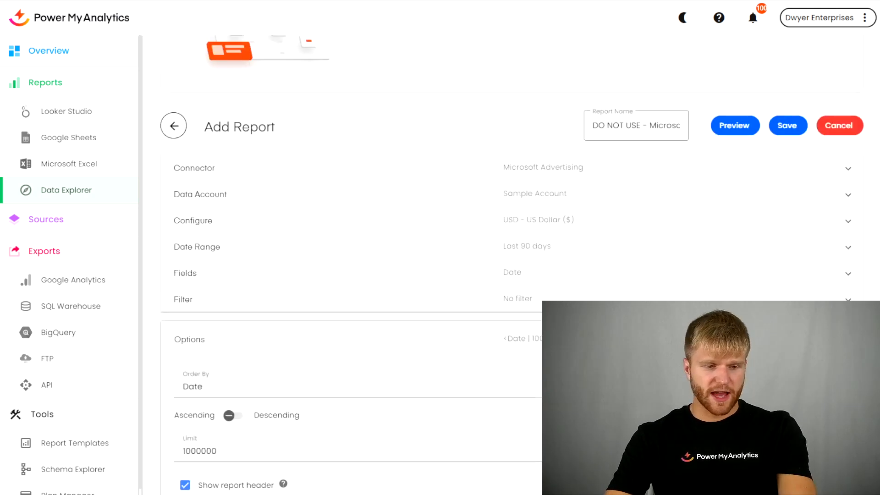
{"action": "left_click", "coordinate": [796, 264]}
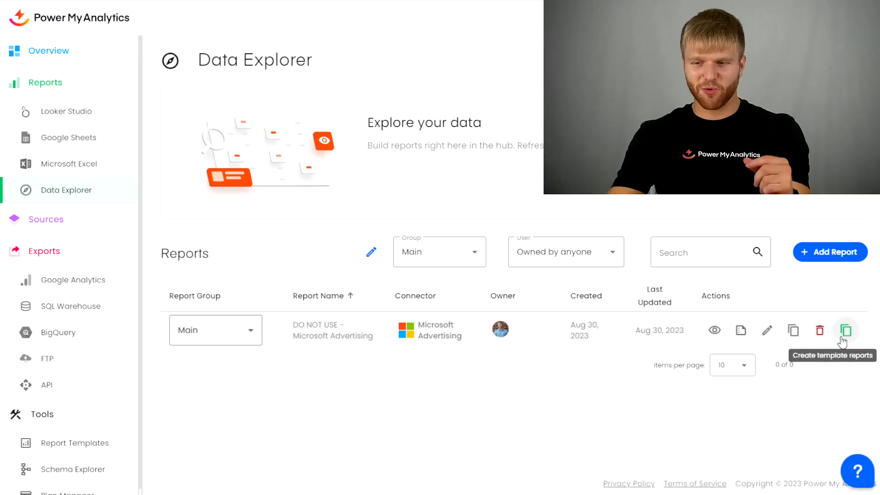
Create the Cost Imports template reports in the GA4 Test group, based on the DO NOT USE - Microsoft Advertising report
{"action": "left_click", "coordinate": [842, 339]}
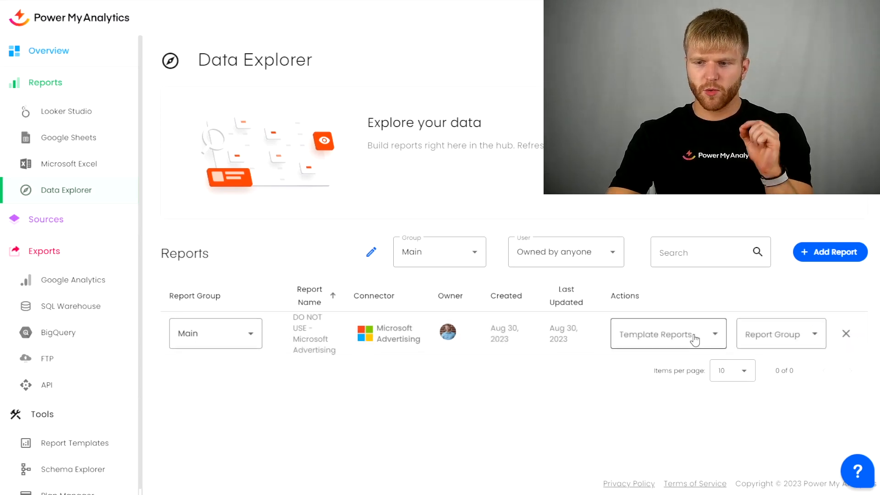
{"action": "left_click", "coordinate": [695, 340]}
{"action": "left_click", "coordinate": [695, 340]}
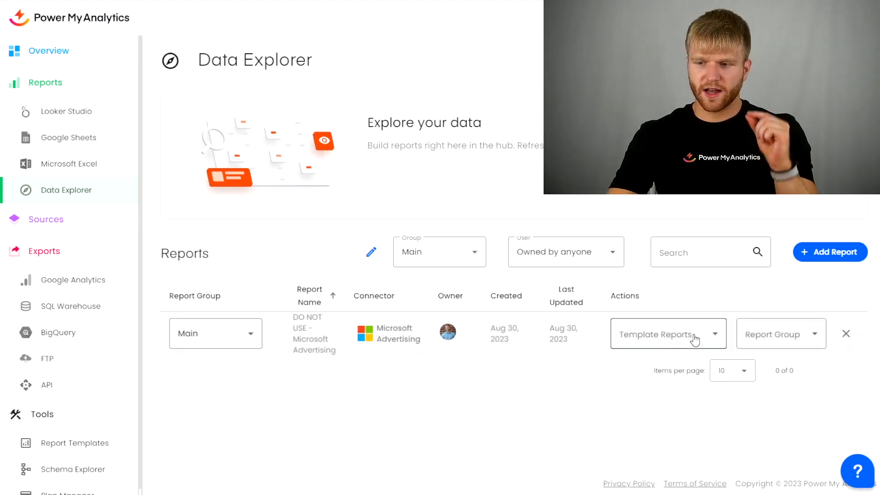
{"action": "left_click", "coordinate": [696, 340]}
{"action": "left_click", "coordinate": [685, 369]}
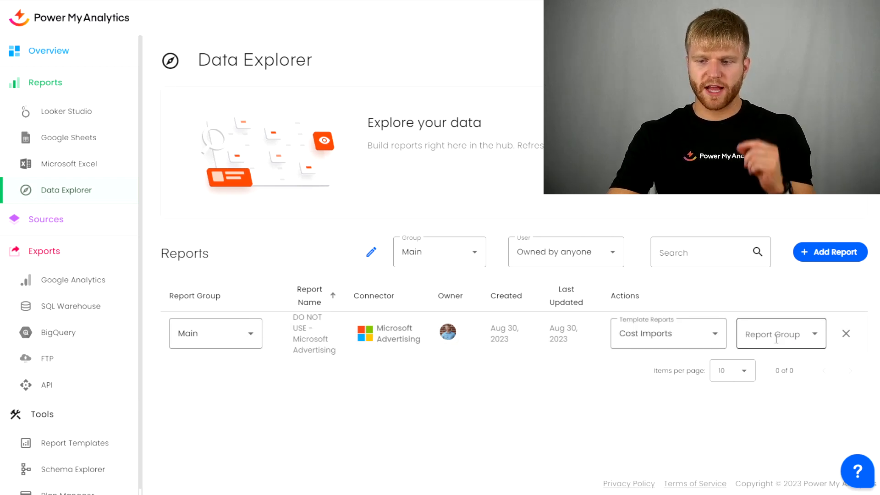
{"action": "left_click", "coordinate": [776, 339]}
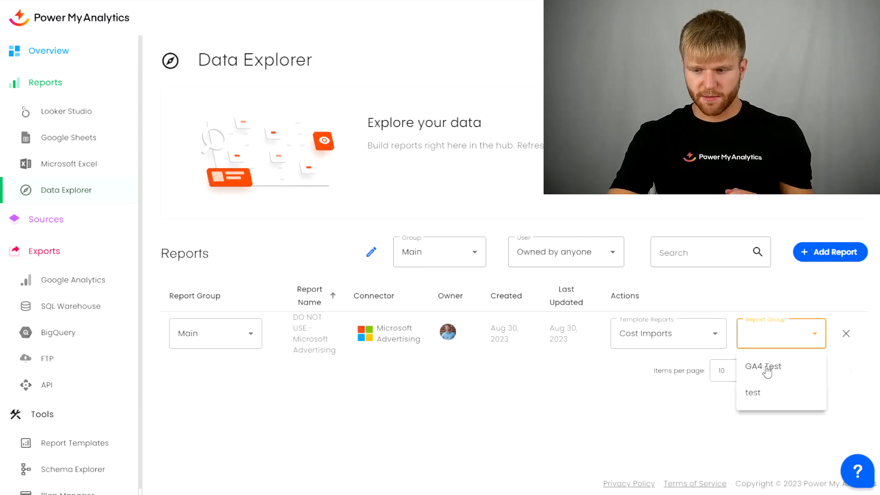
{"action": "left_click", "coordinate": [768, 367]}
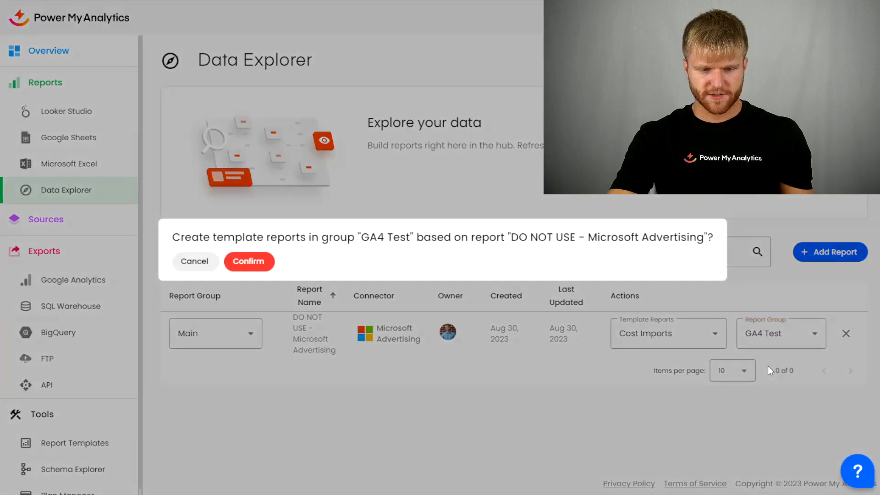
{"action": "left_click", "coordinate": [253, 262]}
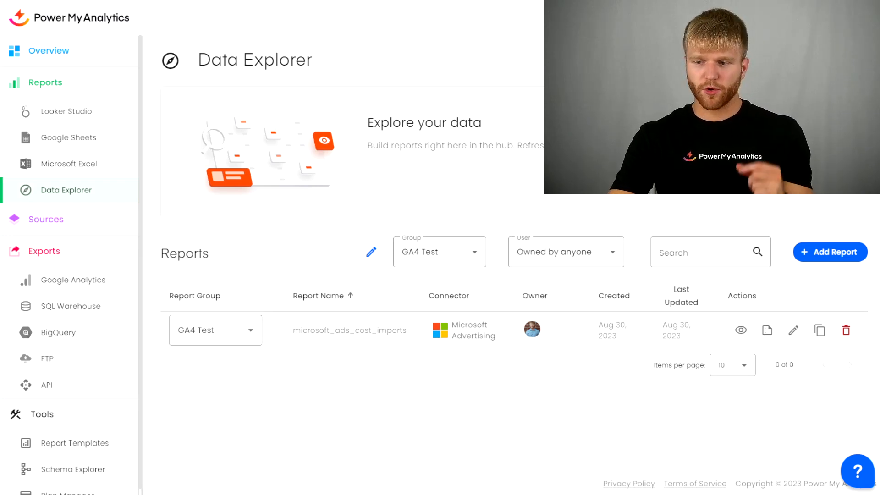
Open the microsoft_ads_cost_imports report for editing and review its selected fields
{"action": "left_click", "coordinate": [794, 331]}
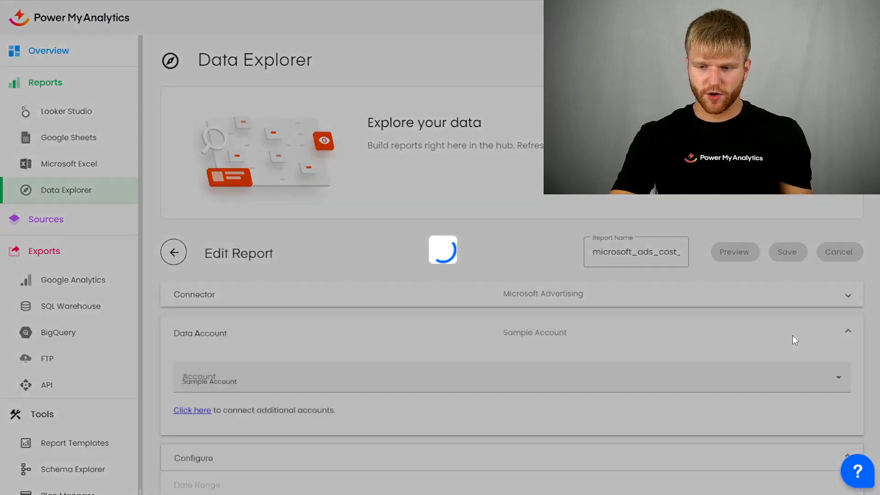
{"action": "scroll", "coordinate": [614, 261], "scroll_direction": "down", "scroll_amount": 3}
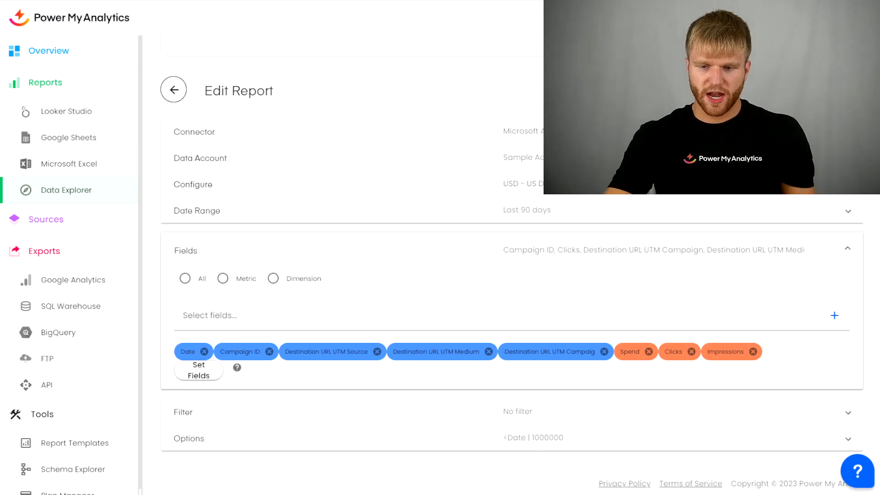
{"action": "scroll", "coordinate": [69, 266], "scroll_direction": "down", "scroll_amount": 1}
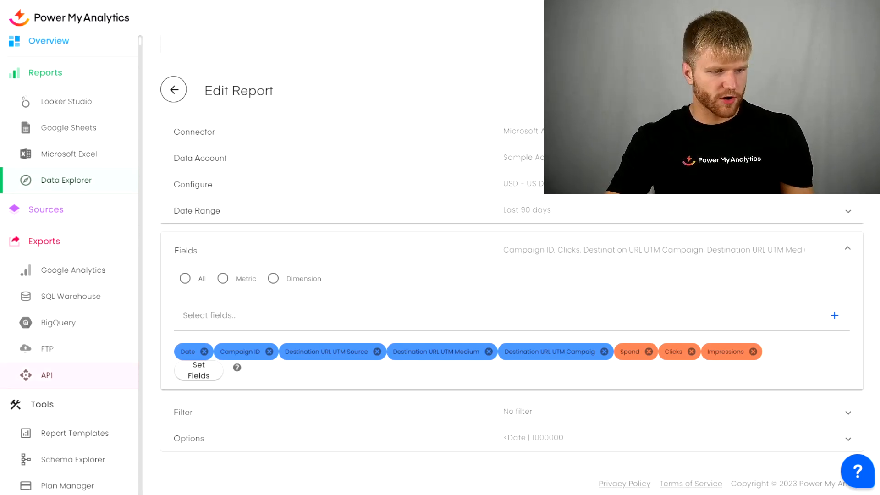
Start a new FTP export and fill in a new server account with type SFTP and the name "Cost imports server"
{"action": "left_click", "coordinate": [87, 357]}
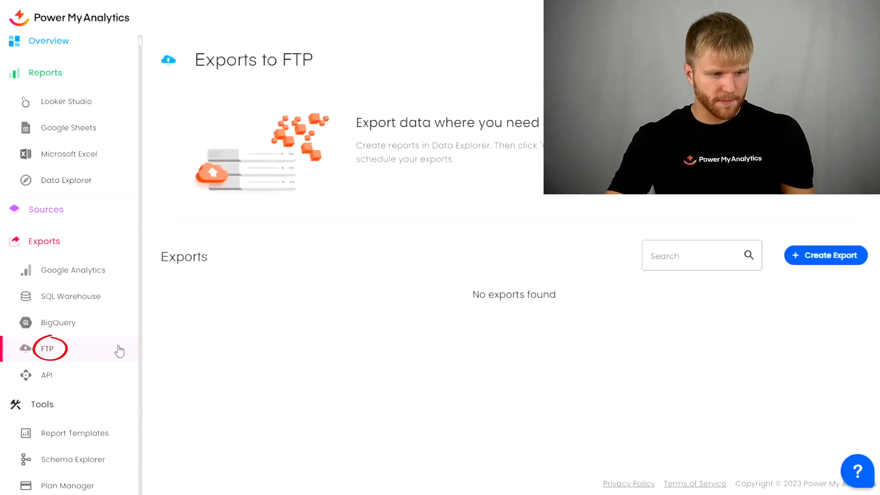
{"action": "left_click", "coordinate": [837, 259]}
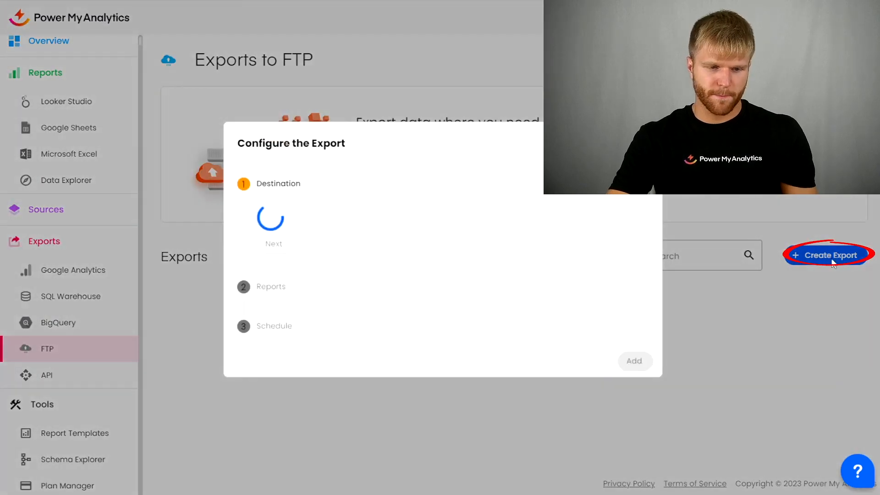
{"action": "left_click", "coordinate": [636, 242]}
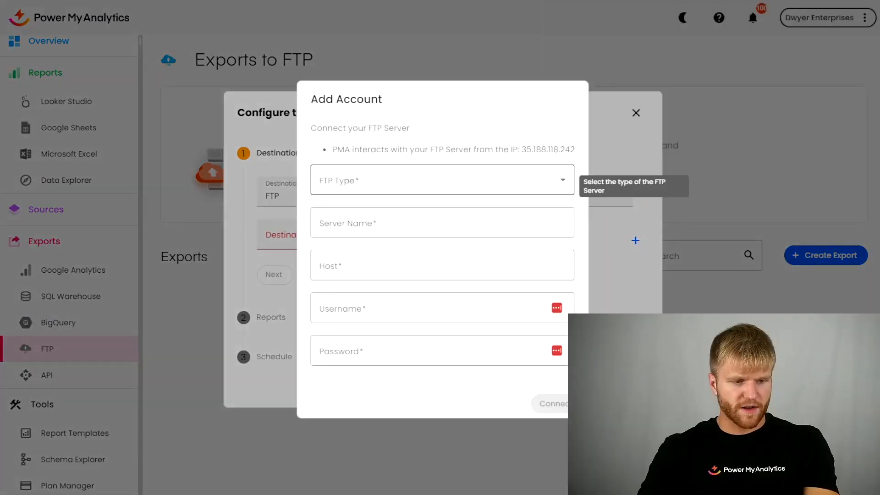
{"action": "left_click", "coordinate": [477, 181]}
{"action": "left_click", "coordinate": [371, 292]}
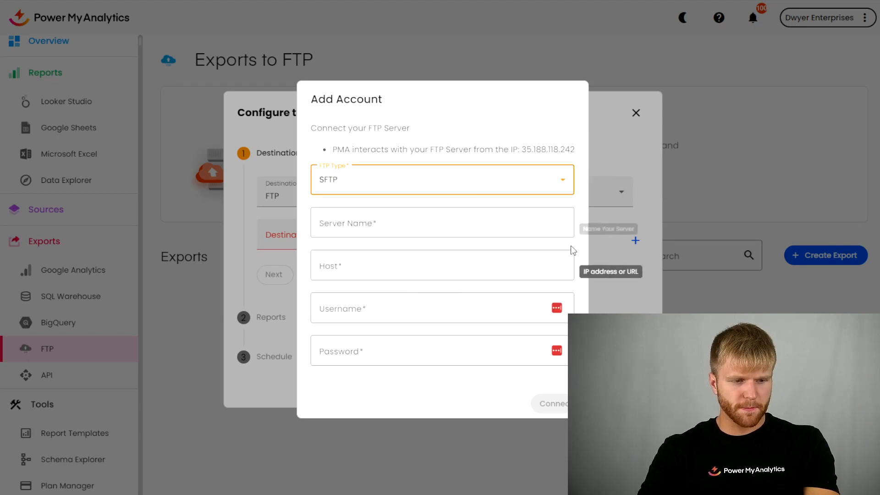
{"action": "left_click", "coordinate": [359, 221]}
{"action": "type", "text": "Cost imports server"}
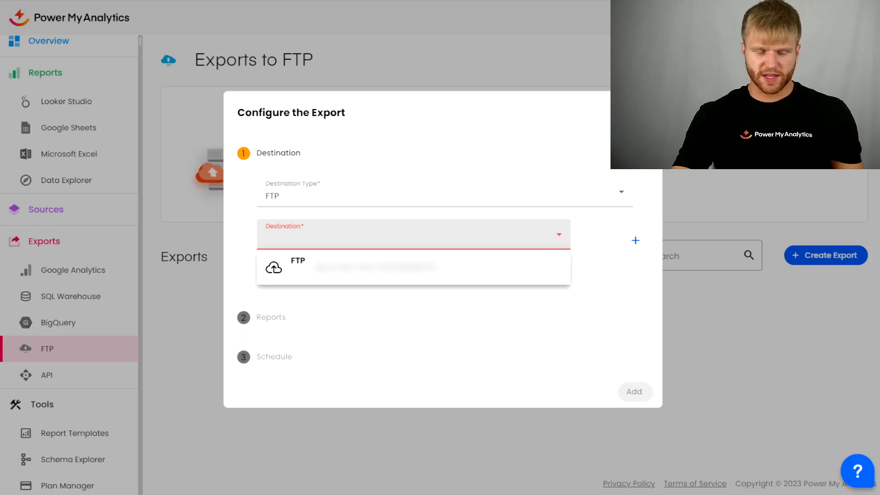
Configure the export destination with the connected FTP server, CSV file format and directory path demo/pub4
{"action": "left_click", "coordinate": [484, 265]}
{"action": "left_click", "coordinate": [338, 241]}
{"action": "left_click", "coordinate": [301, 326]}
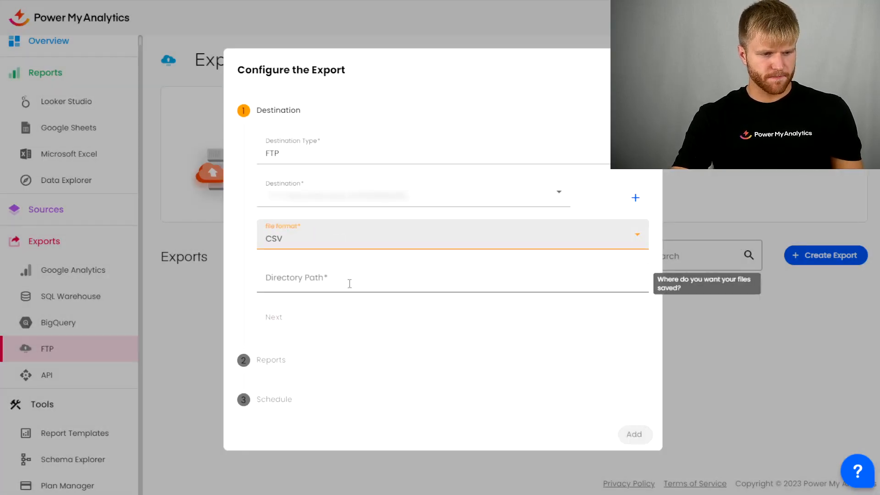
{"action": "left_click", "coordinate": [357, 290]}
{"action": "type", "text": "demo/pub4"}
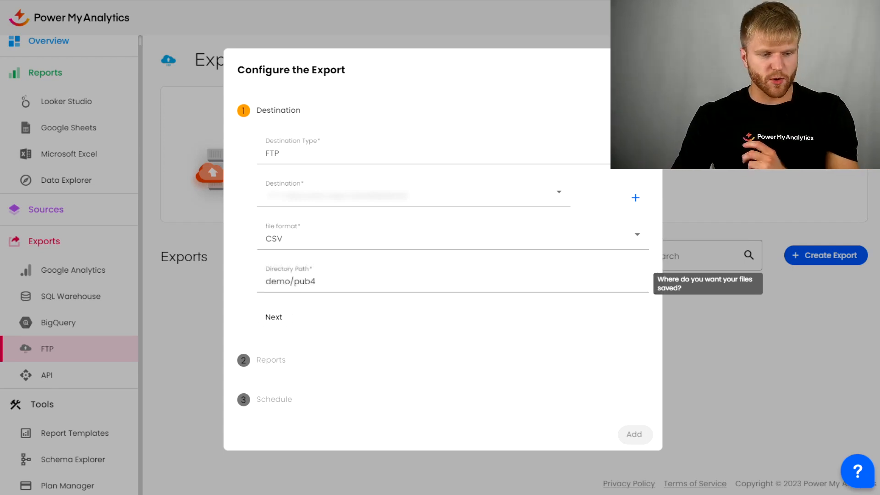
{"action": "triple_click", "coordinate": [258, 287]}
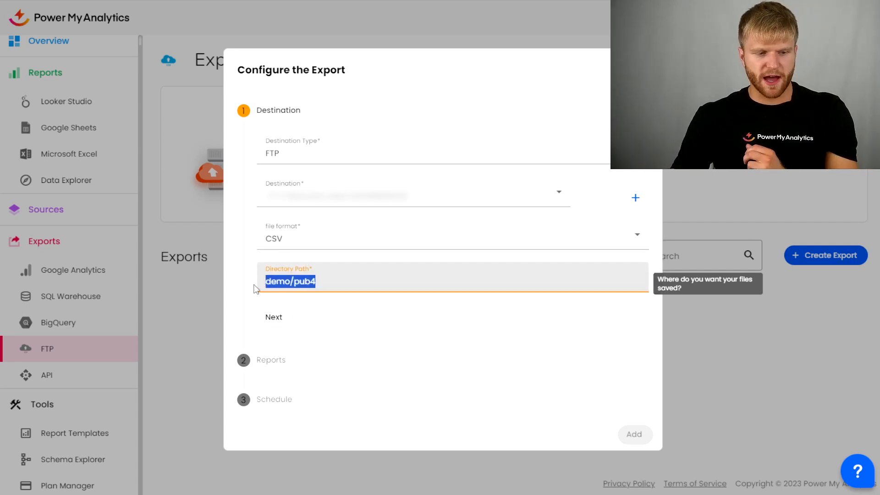
{"action": "left_click", "coordinate": [274, 318]}
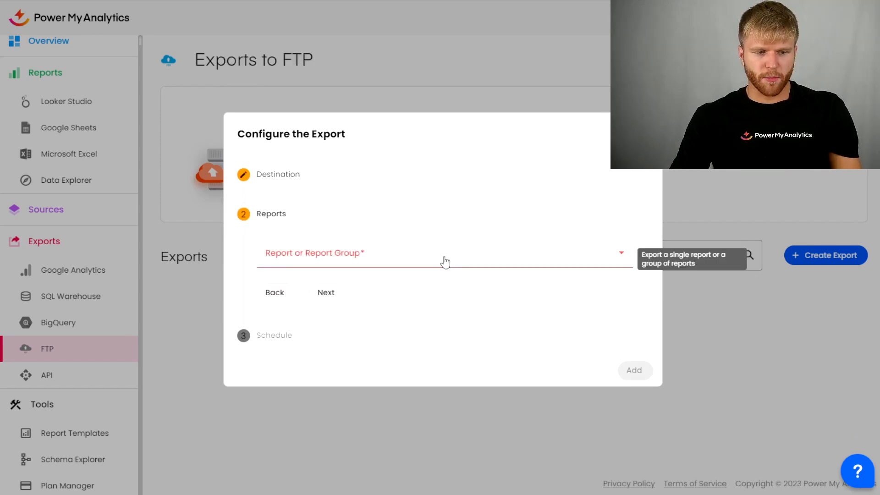
Set the export to a single report, microsoft_ads_cost_imports, and continue to the schedule settings
{"action": "left_click", "coordinate": [444, 262]}
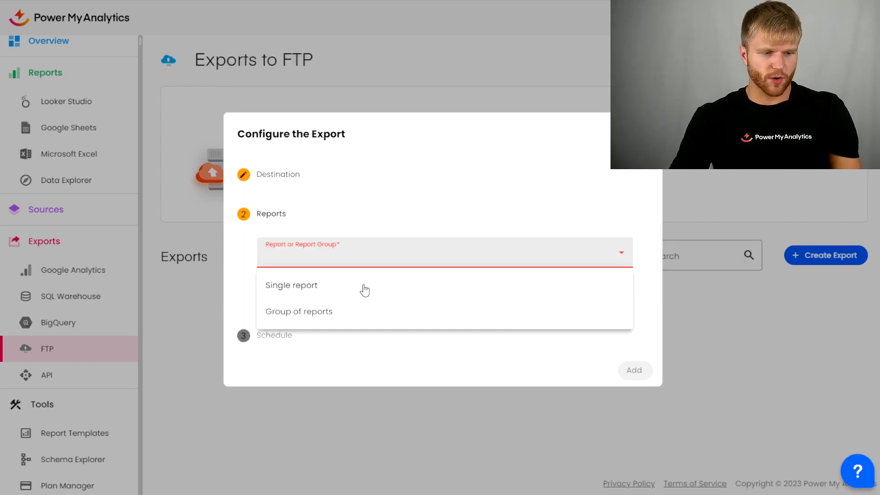
{"action": "left_click", "coordinate": [364, 289]}
{"action": "left_click", "coordinate": [391, 286]}
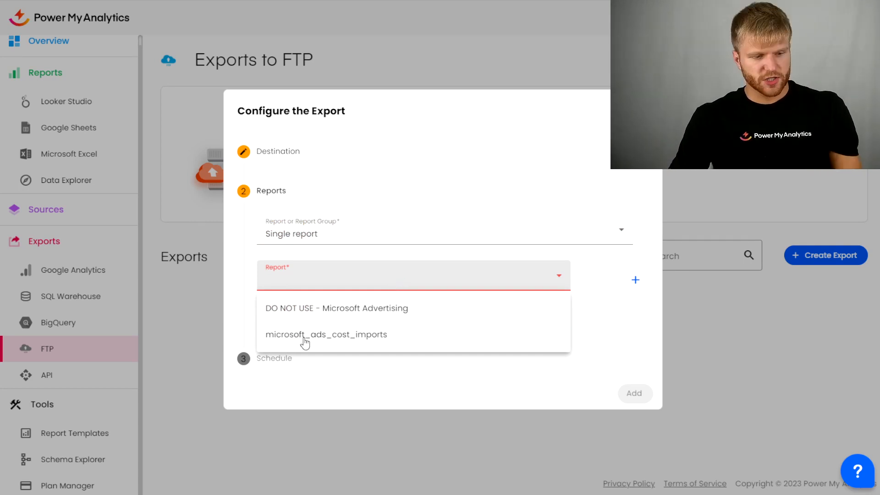
{"action": "left_click", "coordinate": [351, 341]}
{"action": "left_click", "coordinate": [321, 316]}
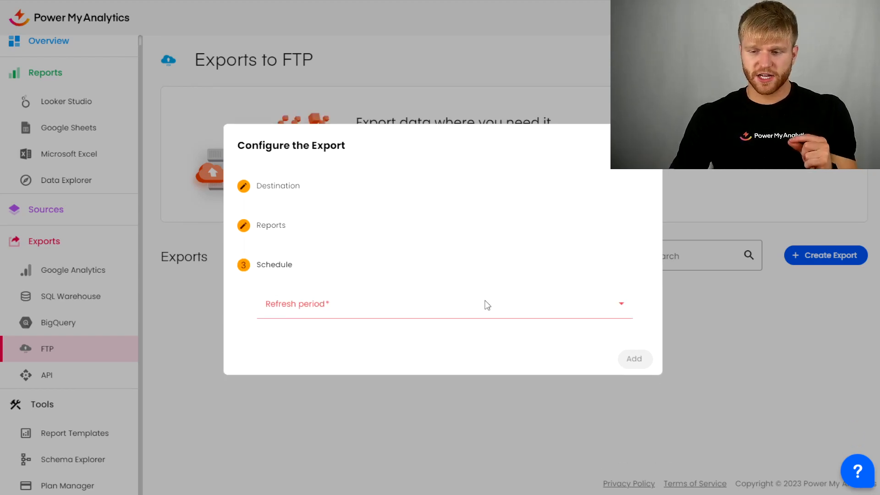
Schedule the export to refresh monthly on the 1st at 5:00 and confirm adding it
{"action": "left_click", "coordinate": [485, 304]}
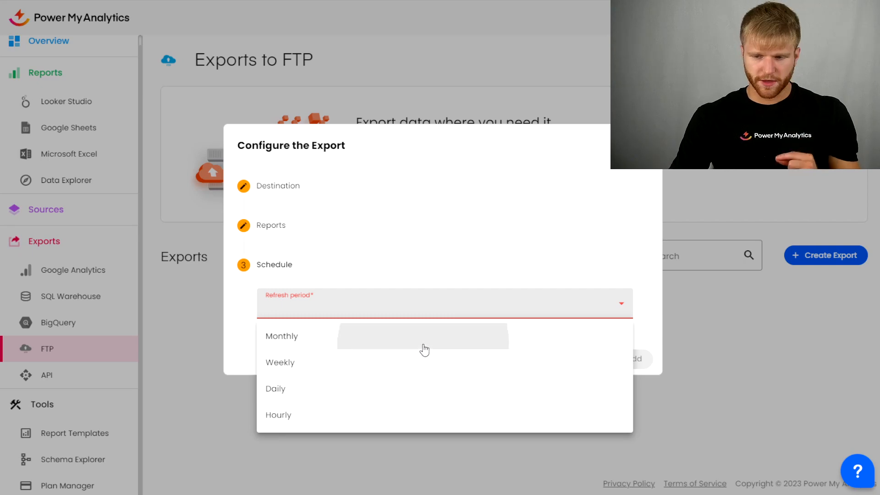
{"action": "left_click", "coordinate": [422, 346]}
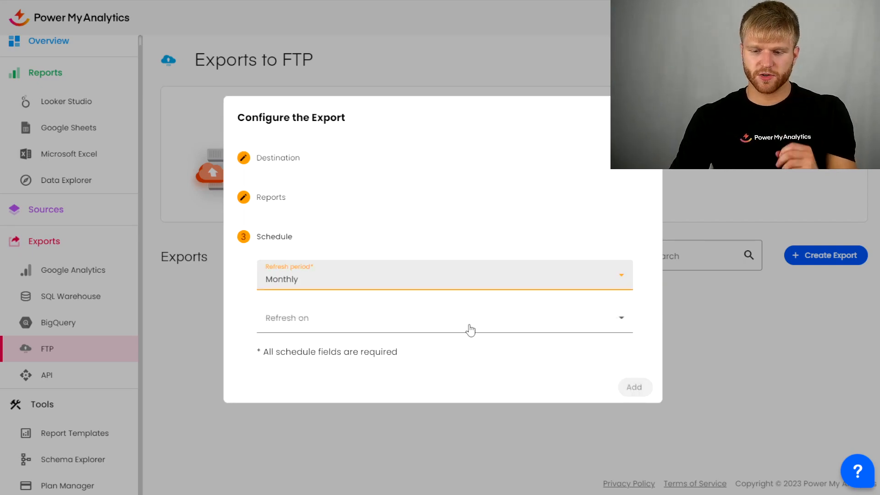
{"action": "left_click", "coordinate": [383, 328]}
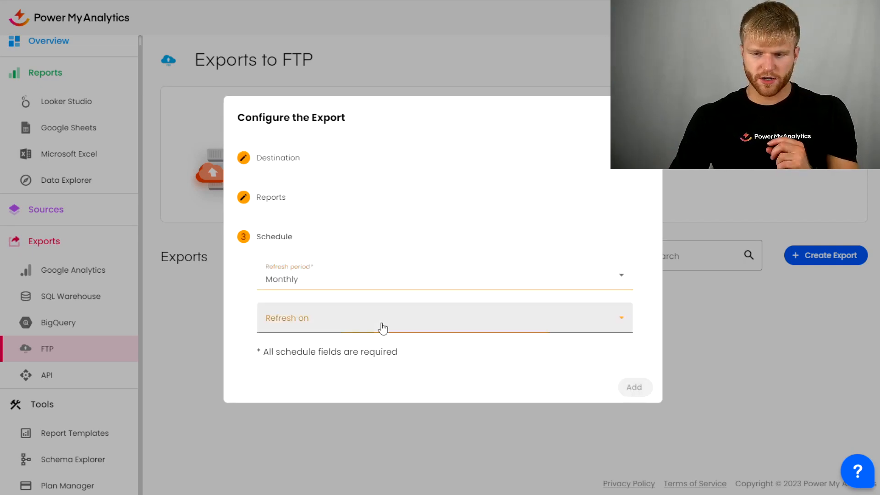
{"action": "left_click", "coordinate": [367, 354]}
{"action": "left_click", "coordinate": [348, 340]}
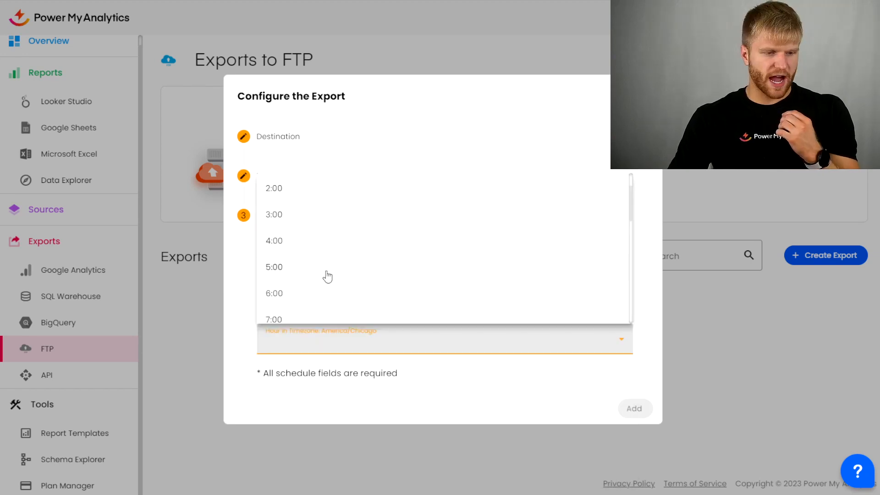
{"action": "left_click", "coordinate": [326, 275]}
{"action": "left_click", "coordinate": [636, 403]}
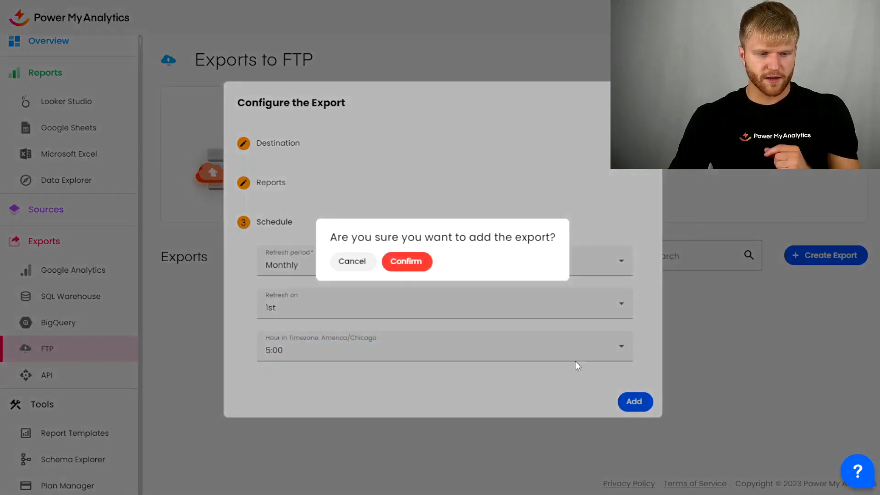
{"action": "left_click", "coordinate": [401, 262]}
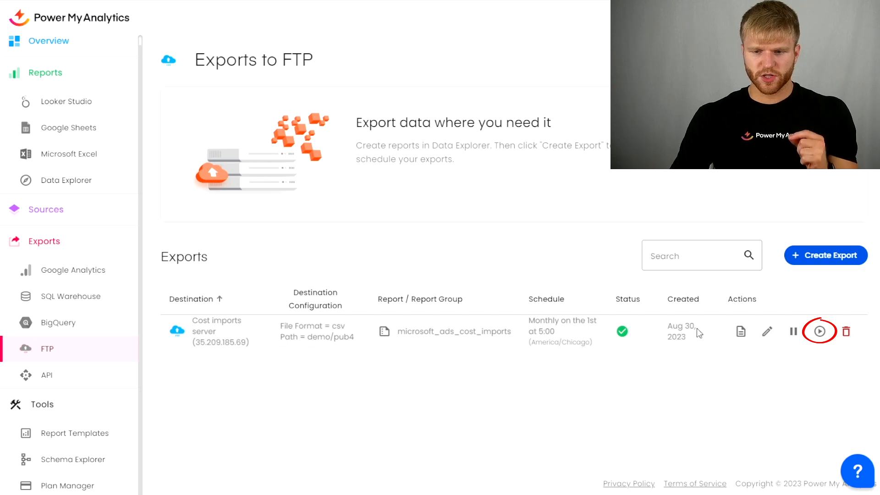
Run the new microsoft_ads_cost_imports export immediately and check its logs
{"action": "left_click", "coordinate": [819, 331]}
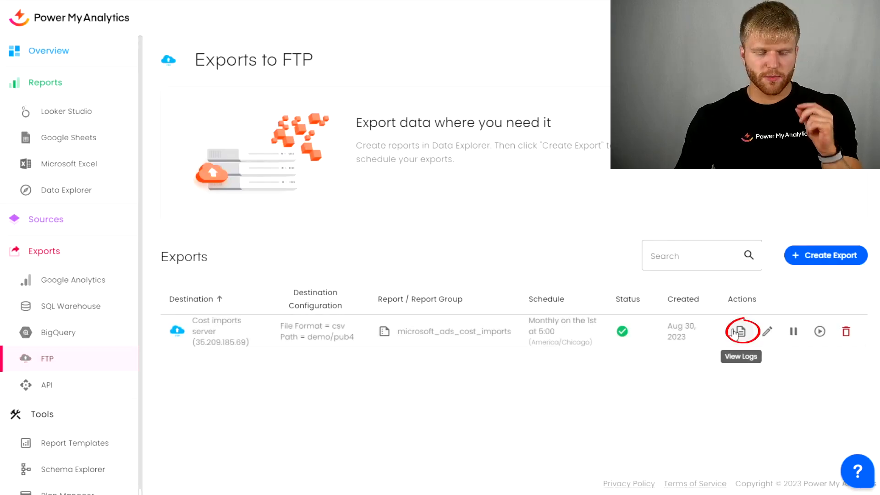
{"action": "left_click", "coordinate": [735, 334]}
{"action": "left_click_drag", "start_coordinate": [506, 248], "coordinate": [118, 232]}
{"action": "left_click", "coordinate": [690, 306]}
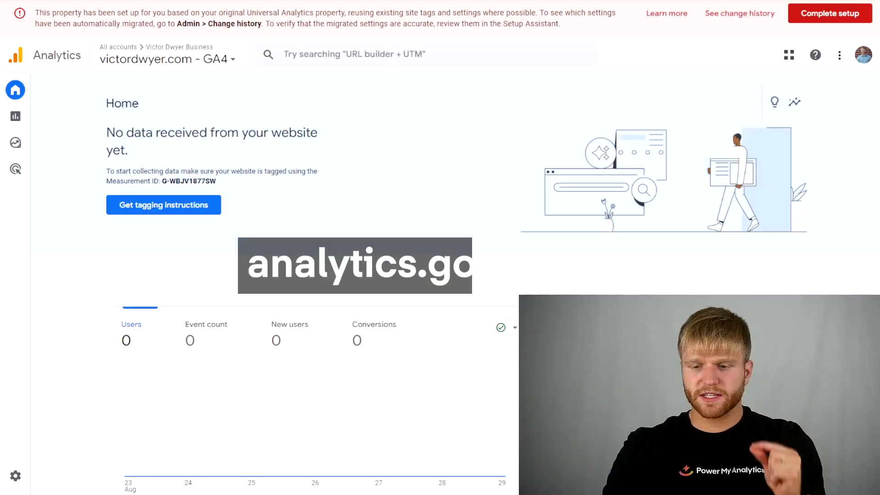
In Google Analytics, switch administration to Microsoft Advertising - Account 1 and open the property's Data Import settings
{"action": "mouse_move", "coordinate": [15, 275]}
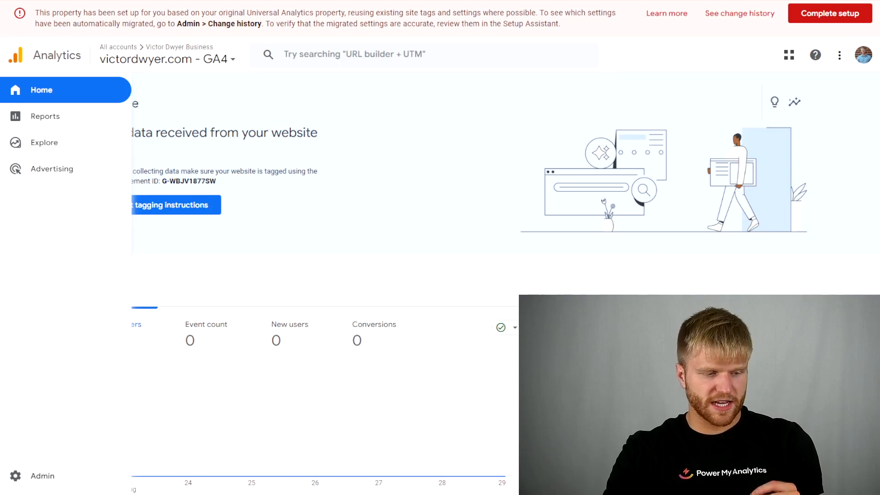
{"action": "left_click", "coordinate": [15, 475]}
{"action": "left_click", "coordinate": [230, 135]}
{"action": "left_click", "coordinate": [146, 179]}
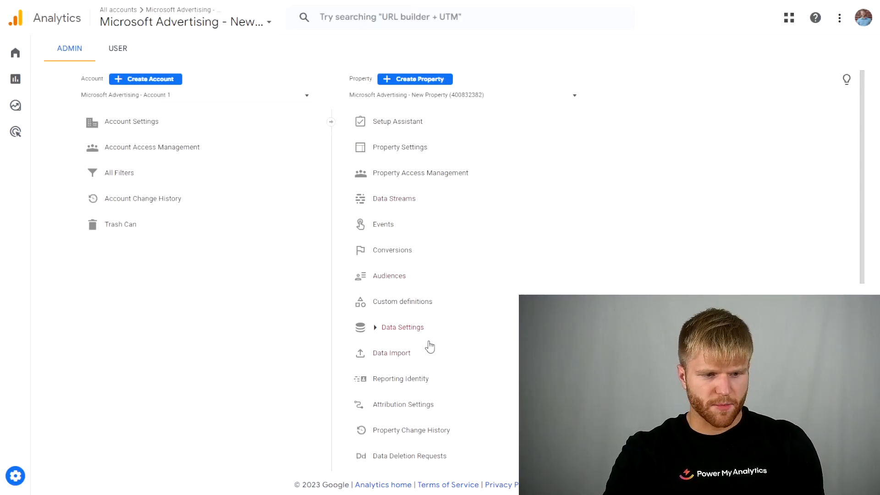
{"action": "left_click", "coordinate": [427, 357]}
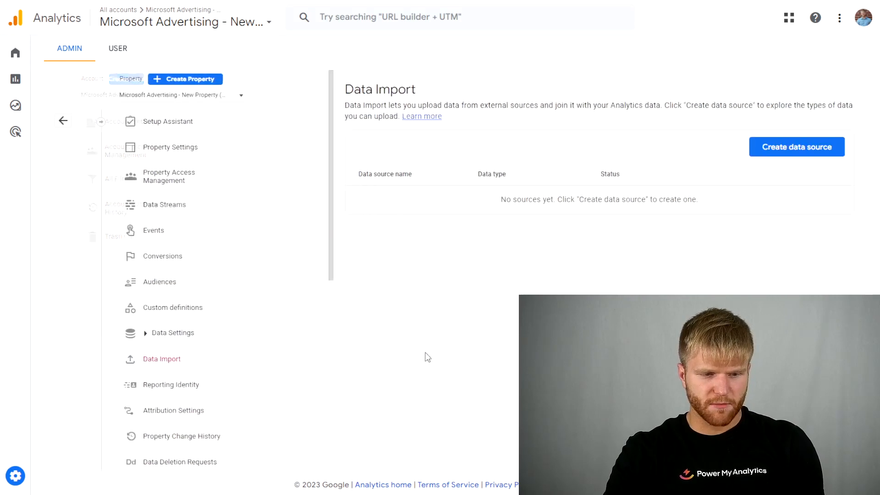
Start a new data source named "Microsoft Advertising cost import 1" with the Cost data type
{"action": "left_click", "coordinate": [794, 149]}
{"action": "left_click", "coordinate": [285, 124]}
{"action": "type", "text": "Microsoft Advertising cost import 1"}
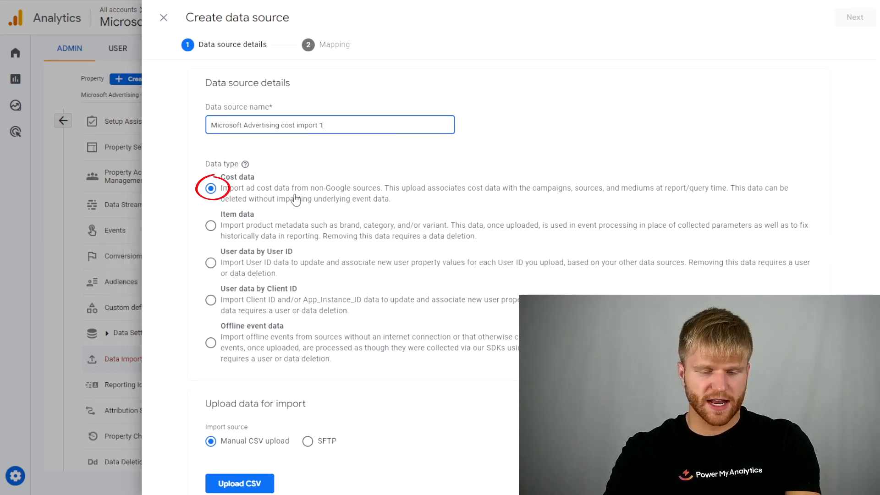
{"action": "scroll", "coordinate": [255, 392], "scroll_direction": "down", "scroll_amount": 1}
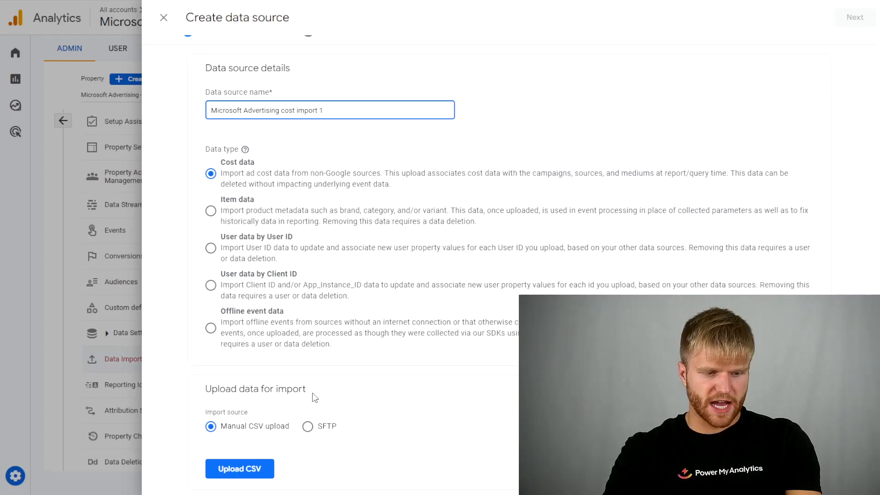
Set the import source to SFTP with server username demo and enter the URL pattern sftp://[hostname]:22//[directory path]/[cost data filename].csv
{"action": "left_click", "coordinate": [308, 427]}
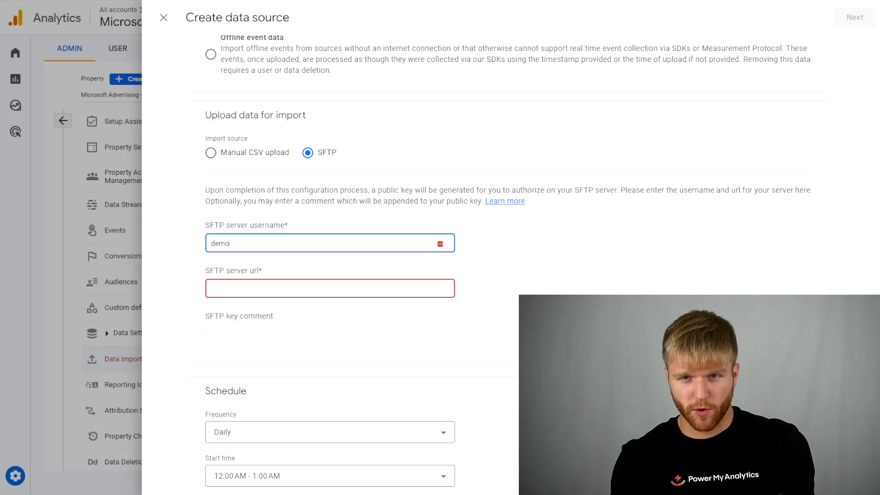
{"action": "left_click", "coordinate": [261, 289]}
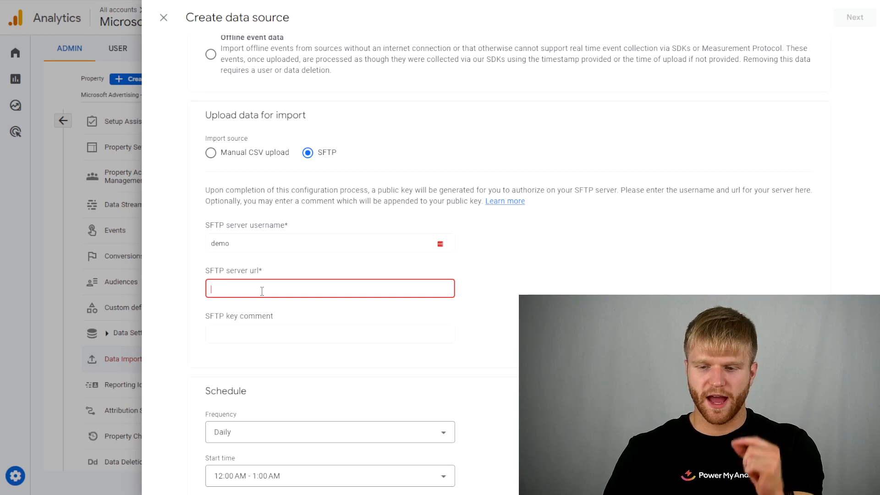
{"action": "left_click", "coordinate": [263, 291]}
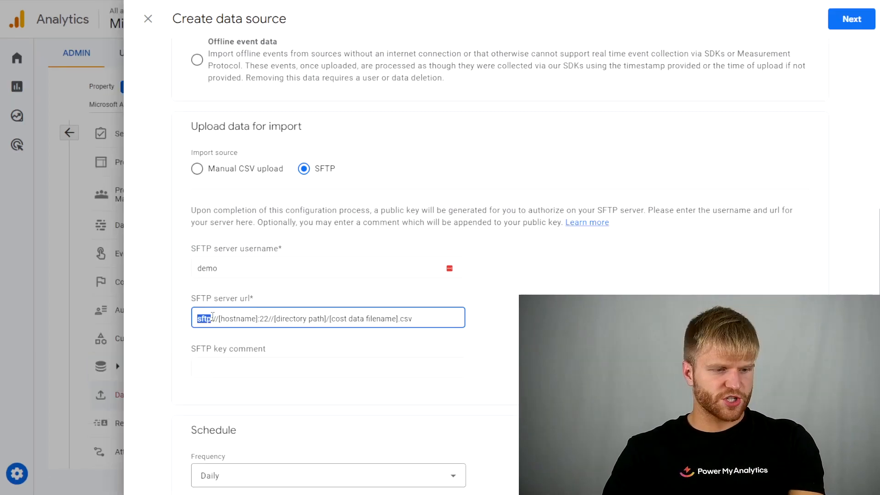
{"action": "left_click_drag", "start_coordinate": [211, 320], "coordinate": [418, 321]}
{"action": "left_click", "coordinate": [214, 321]}
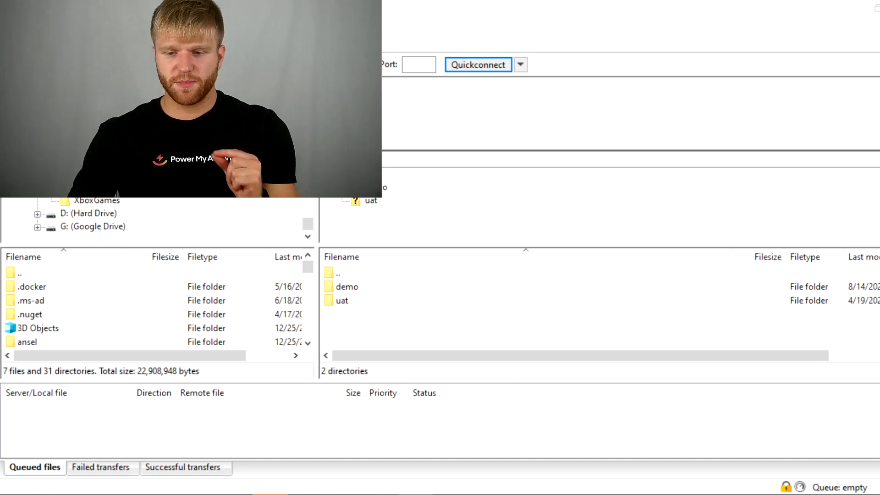
In the FTP client, open the remote folder demo/pub4 and copy the URL of the microsoft_ads_cost_imports file
{"action": "left_click", "coordinate": [446, 301]}
{"action": "left_click", "coordinate": [438, 324]}
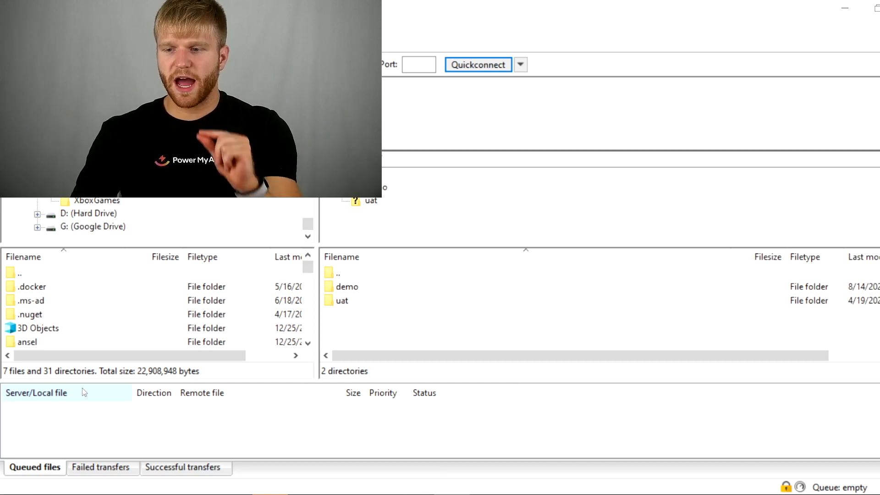
{"action": "double_click", "coordinate": [376, 289]}
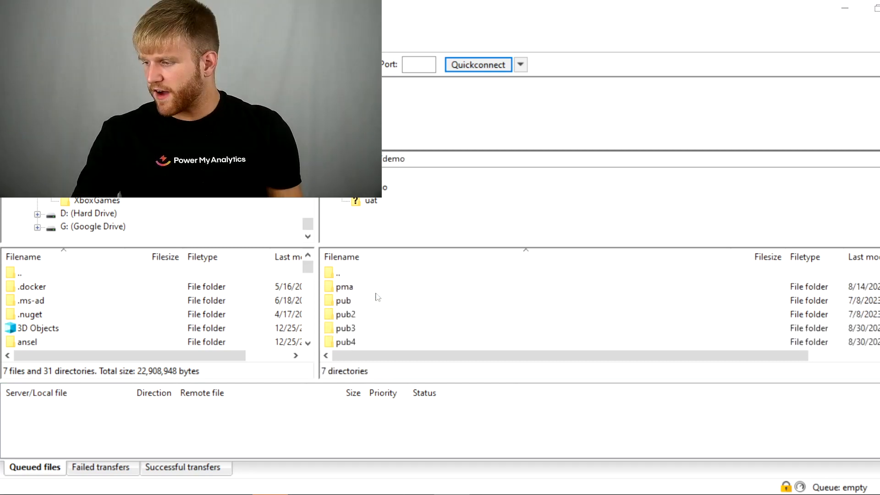
{"action": "double_click", "coordinate": [366, 343]}
{"action": "right_click", "coordinate": [372, 301]}
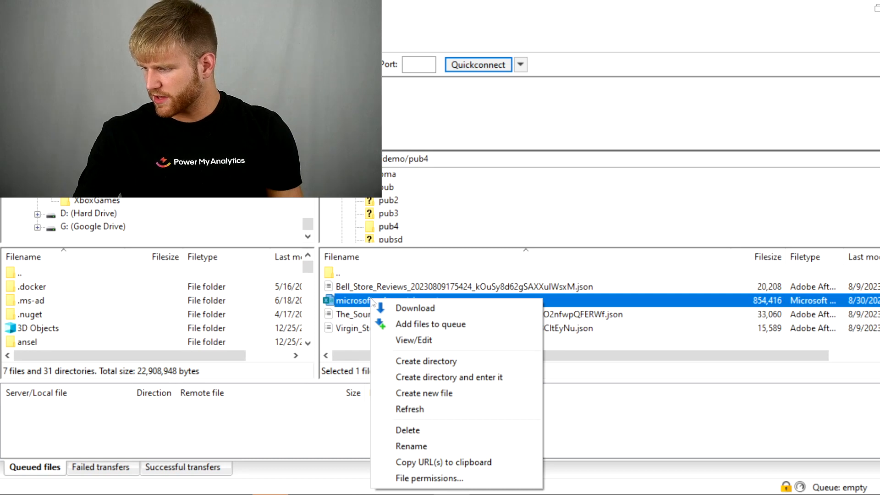
{"action": "left_click", "coordinate": [405, 463]}
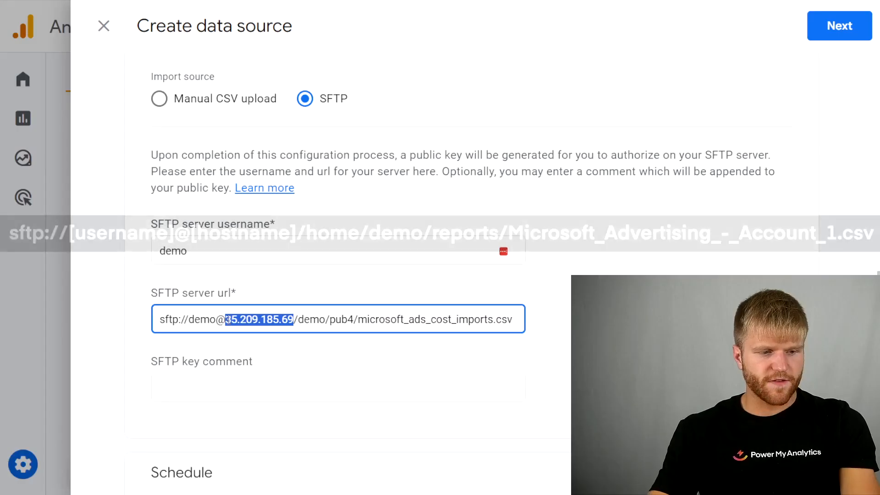
Back in Google Analytics, remove the username from the pasted server URL and add port 22, giving sftp://35.209.185.69:22//demo/pub4/microsoft_ads_cost_imports.csv
{"action": "left_click", "coordinate": [170, 317]}
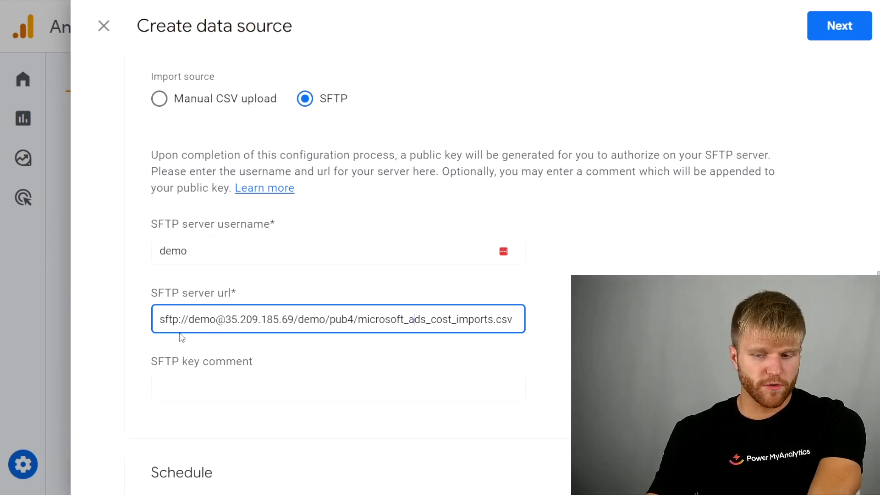
{"action": "left_click_drag", "start_coordinate": [188, 320], "coordinate": [228, 319]}
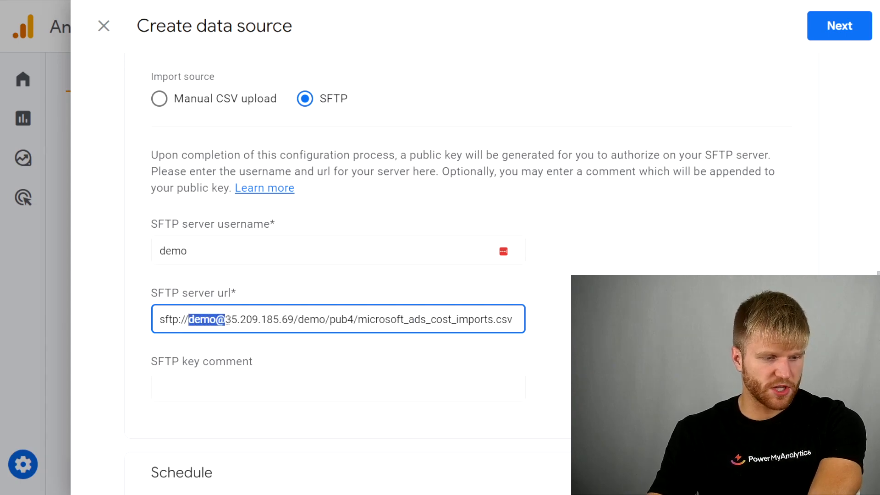
{"action": "key", "text": "BackSpace"}
{"action": "type", "text": "/"}
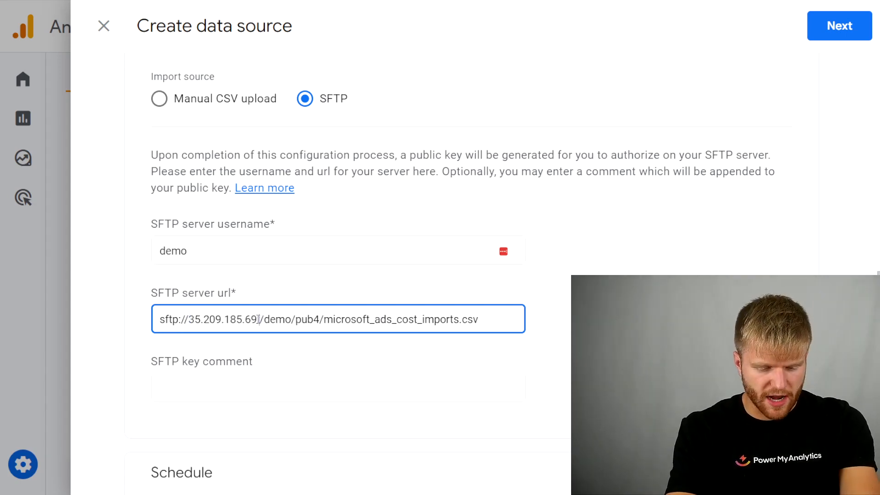
{"action": "type", "text": ":22"}
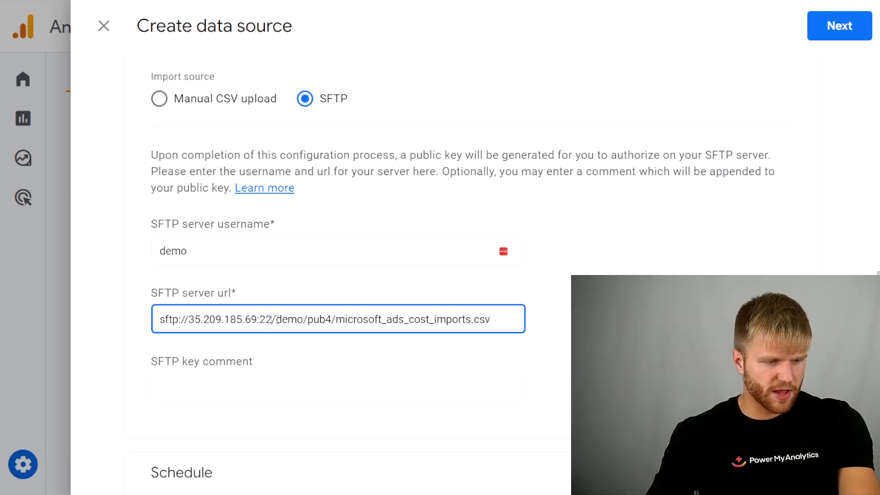
{"action": "type", "text": "/"}
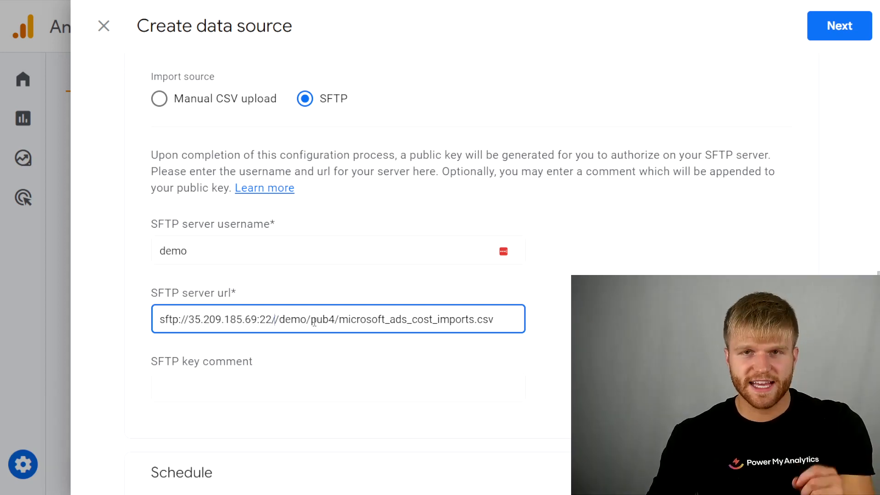
{"action": "left_click", "coordinate": [408, 350]}
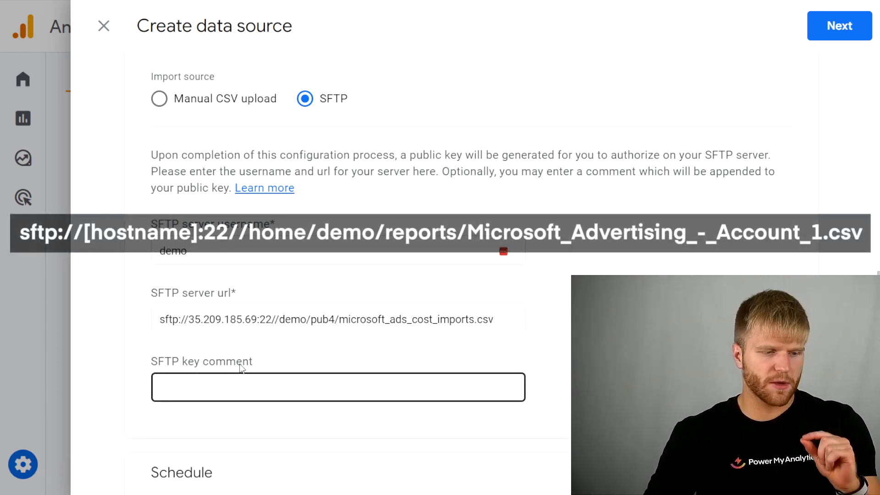
Set the daily import's start time to 6:00 AM - 7:00 AM and continue to the field mapping
{"action": "scroll", "coordinate": [250, 365], "scroll_direction": "down", "scroll_amount": 4}
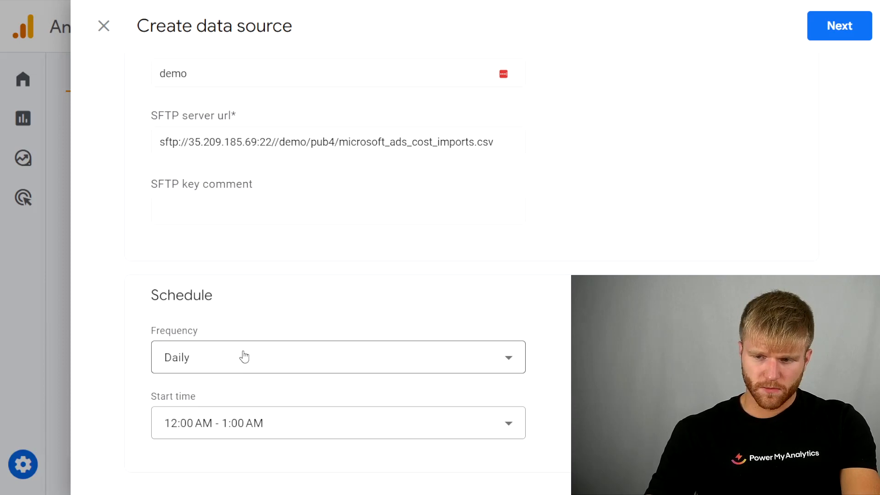
{"action": "left_click", "coordinate": [271, 433]}
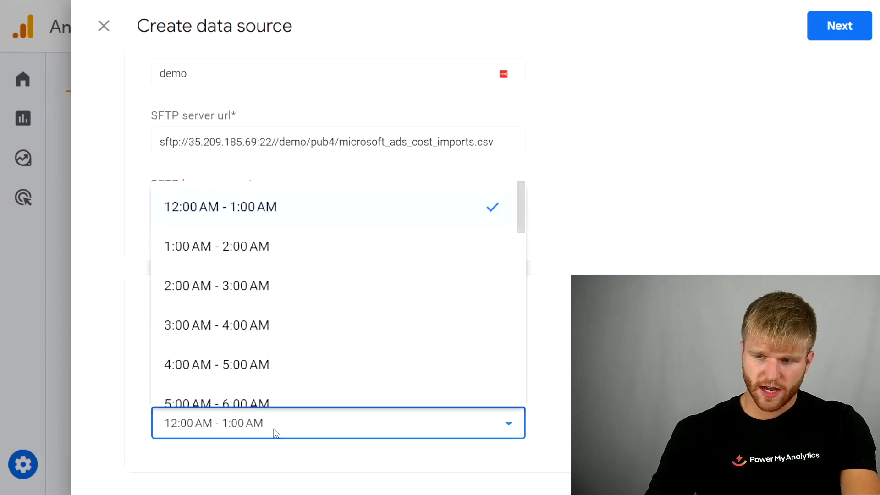
{"action": "scroll", "coordinate": [281, 308], "scroll_direction": "down", "scroll_amount": 2}
{"action": "left_click", "coordinate": [267, 333]}
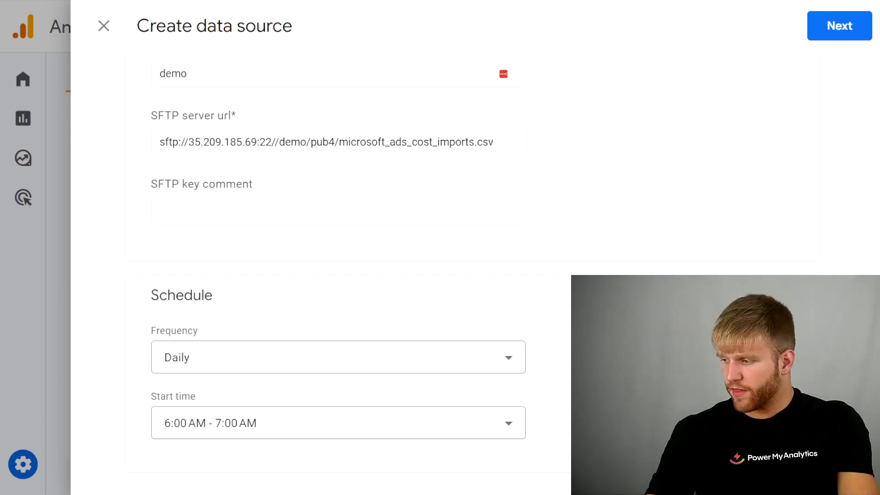
{"action": "left_click", "coordinate": [840, 25]}
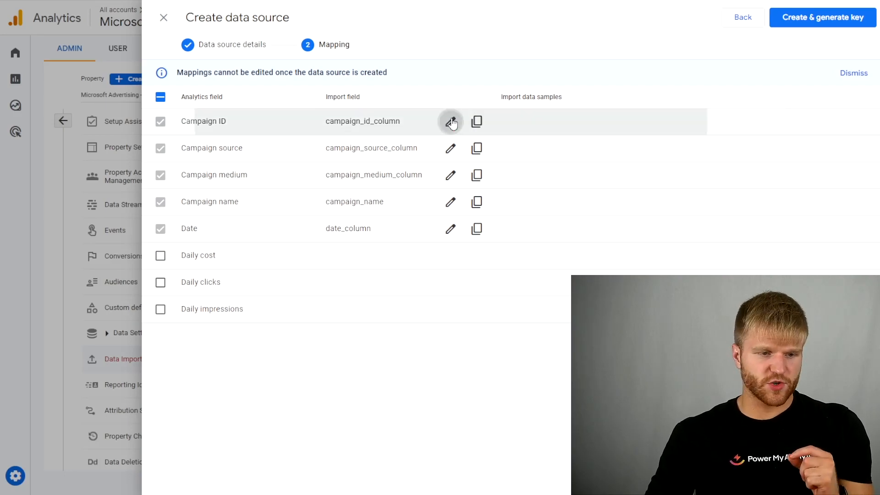
Map the Analytics fields to the report columns, including Spend, Clicks and Impressions for the daily metrics, and create the data source with its key
{"action": "left_click", "coordinate": [161, 255]}
{"action": "left_click", "coordinate": [160, 282]}
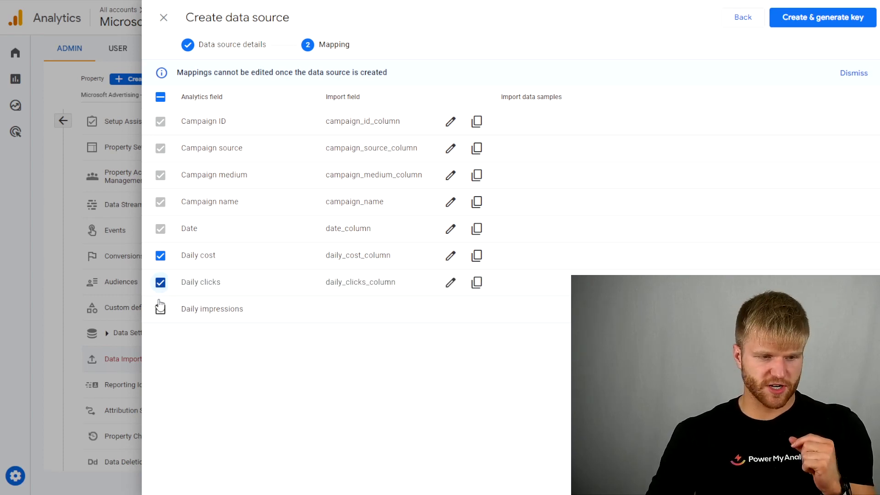
{"action": "left_click", "coordinate": [160, 307]}
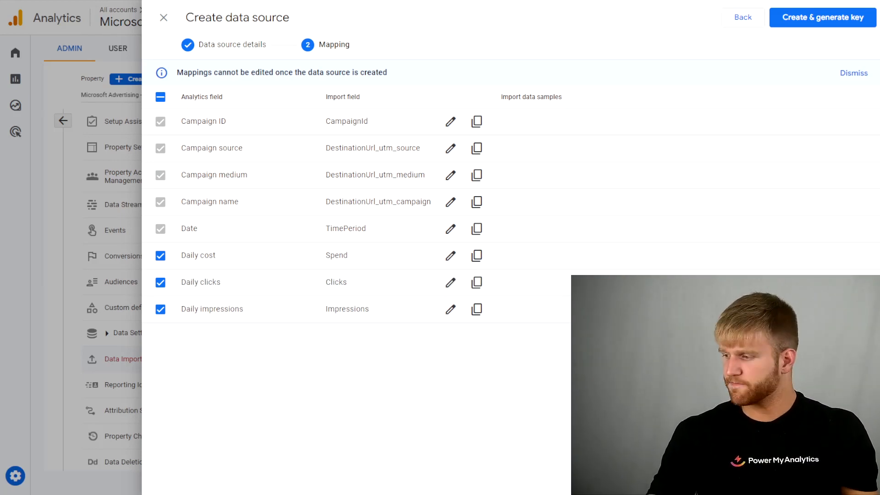
{"action": "left_click", "coordinate": [810, 22]}
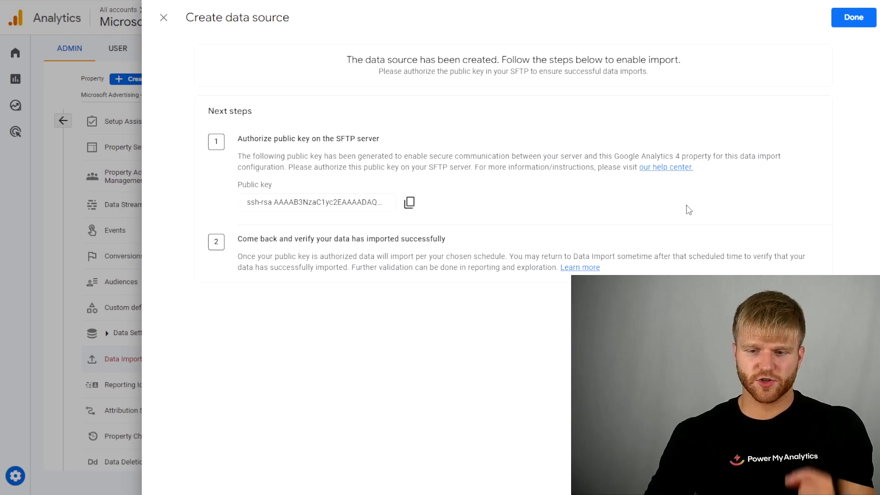
{"action": "left_click", "coordinate": [848, 17]}
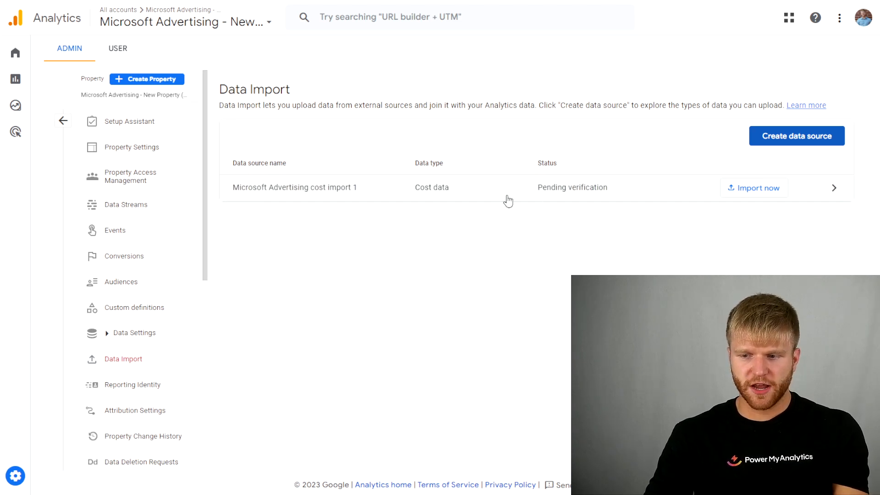
Run an immediate import for the Microsoft Advertising cost import 1 data source
{"action": "left_click", "coordinate": [756, 193]}
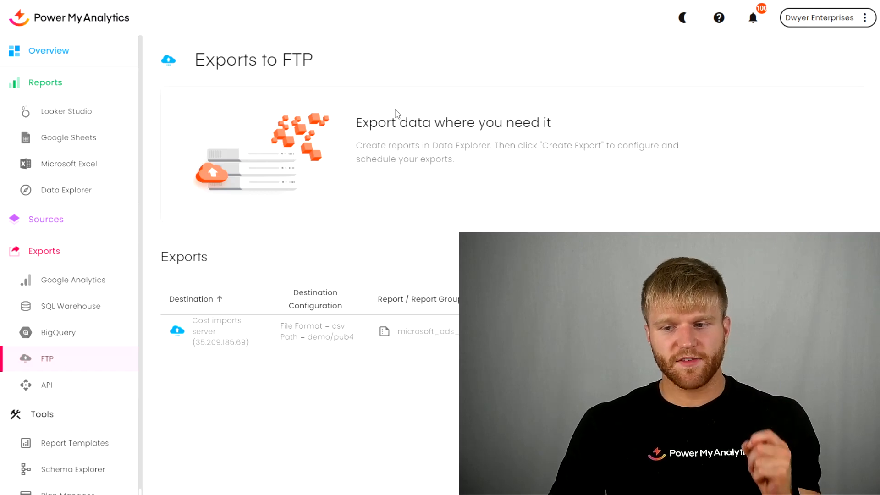
In Power My Analytics, open Data Explorer and examine the microsoft_ads_cost_imports report in the list for all report groups
{"action": "left_click", "coordinate": [104, 198]}
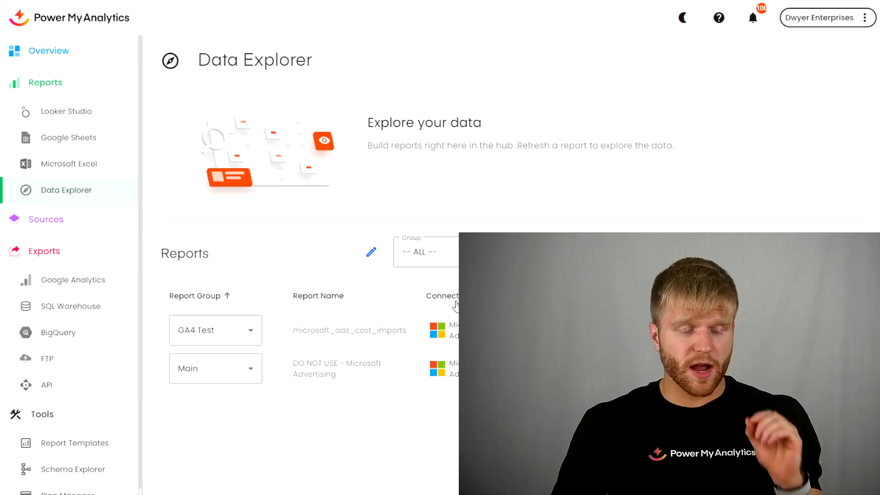
{"action": "left_click", "coordinate": [427, 254]}
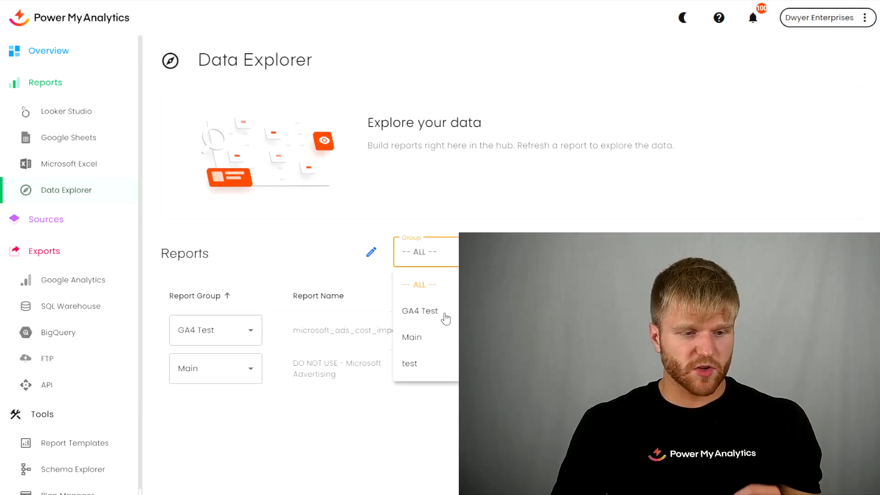
{"action": "left_click", "coordinate": [447, 277]}
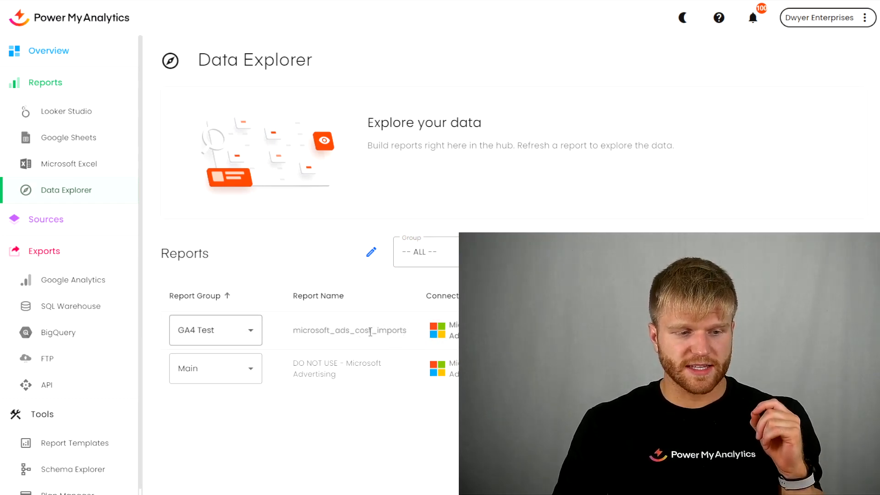
{"action": "left_click_drag", "start_coordinate": [300, 330], "coordinate": [423, 338]}
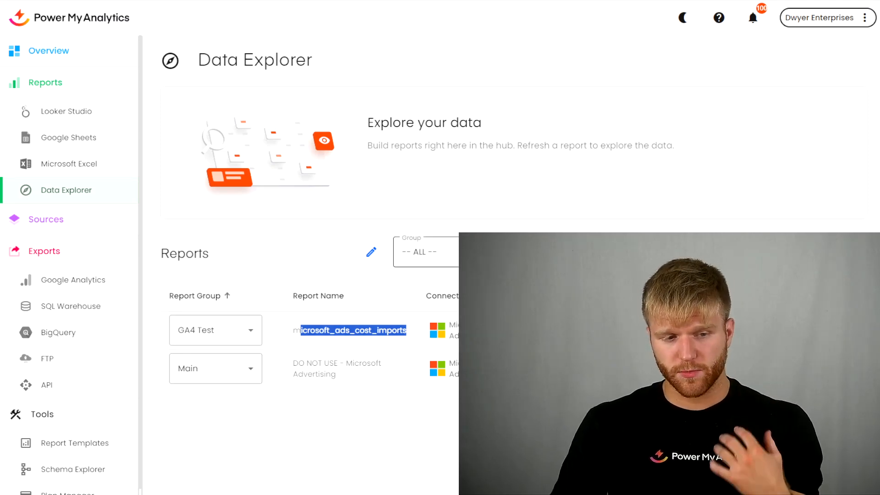
{"action": "left_click", "coordinate": [473, 252]}
{"action": "left_click", "coordinate": [495, 319]}
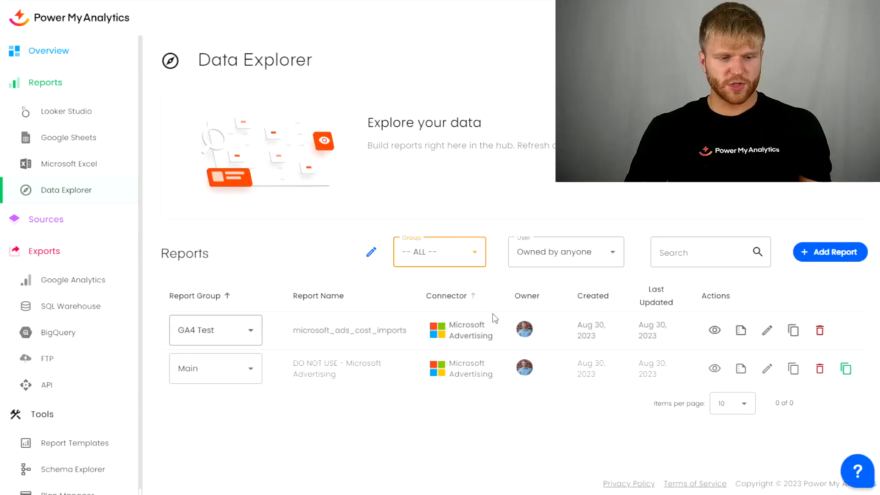
Edit the microsoft_ads_cost_imports report, set its date range to Last 7 days and save it
{"action": "left_click", "coordinate": [767, 333]}
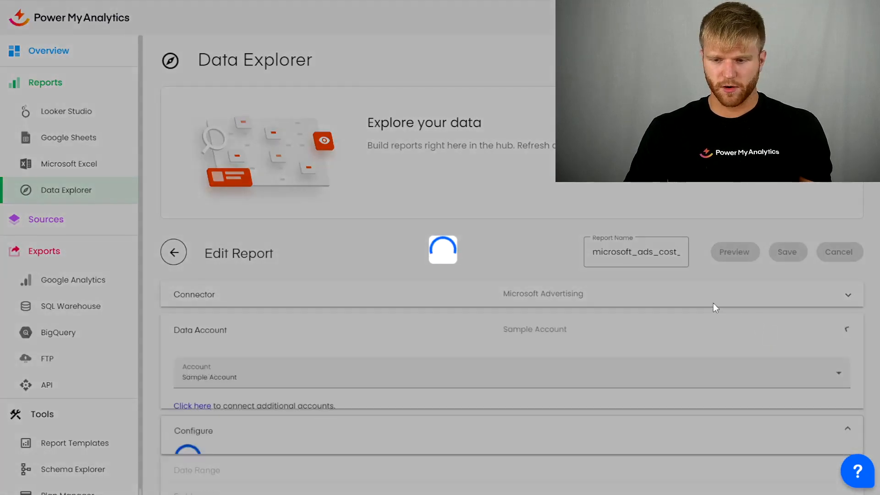
{"action": "left_click", "coordinate": [292, 213]}
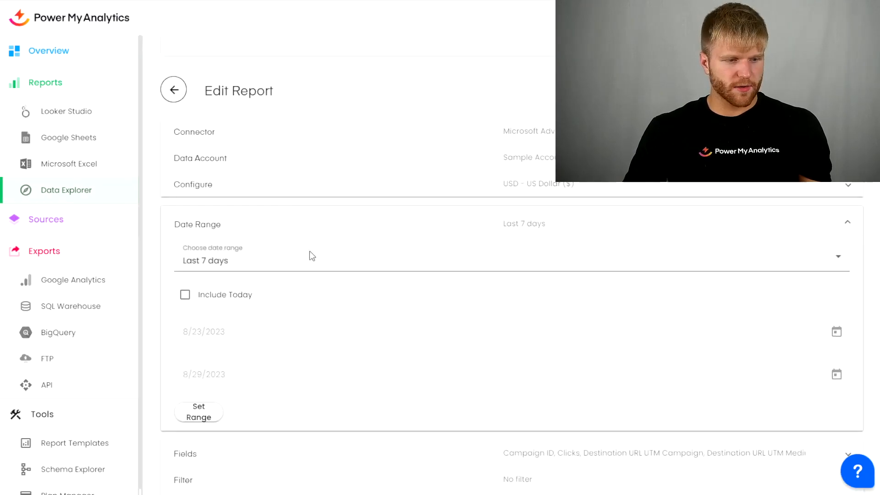
{"action": "left_click", "coordinate": [309, 254]}
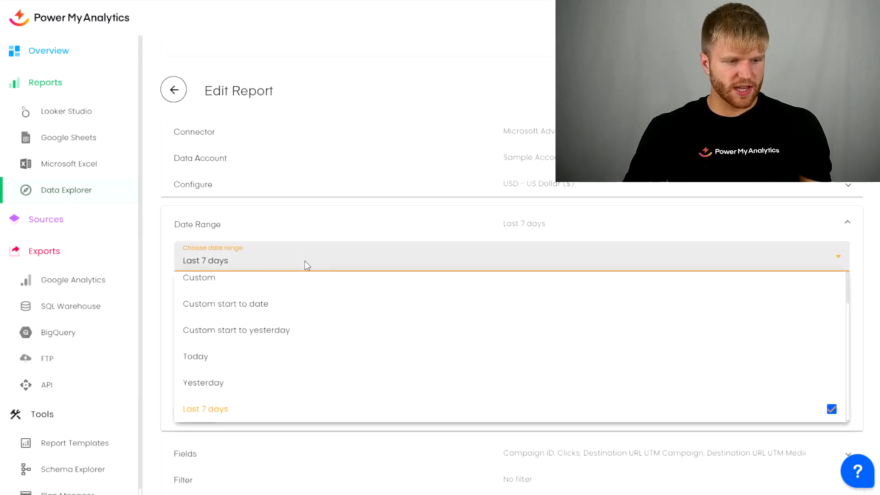
{"action": "left_click", "coordinate": [270, 415]}
{"action": "left_click", "coordinate": [199, 412]}
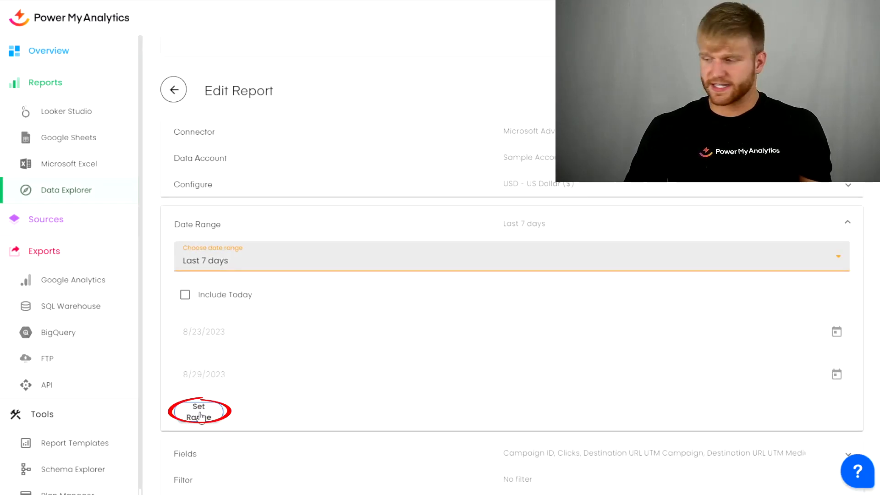
{"action": "left_click", "coordinate": [787, 88]}
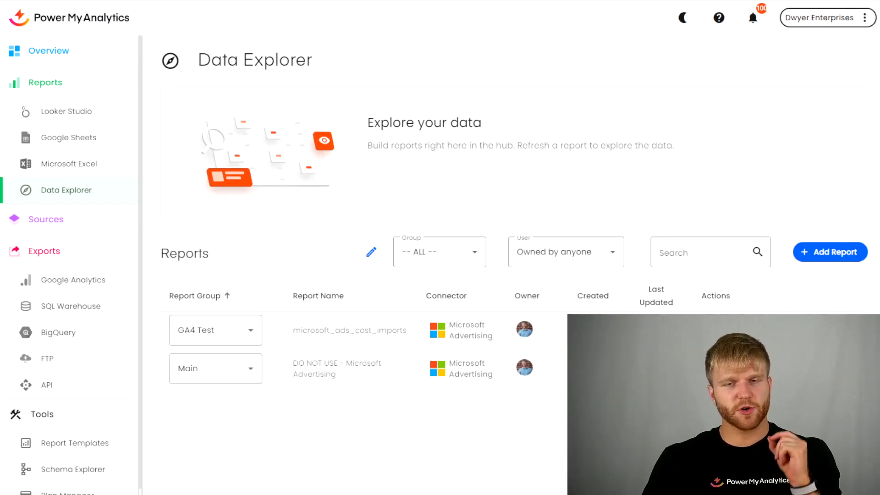
Edit the FTP export of microsoft_ads_cost_imports, set its refresh period to Daily and update the export
{"action": "left_click", "coordinate": [104, 361]}
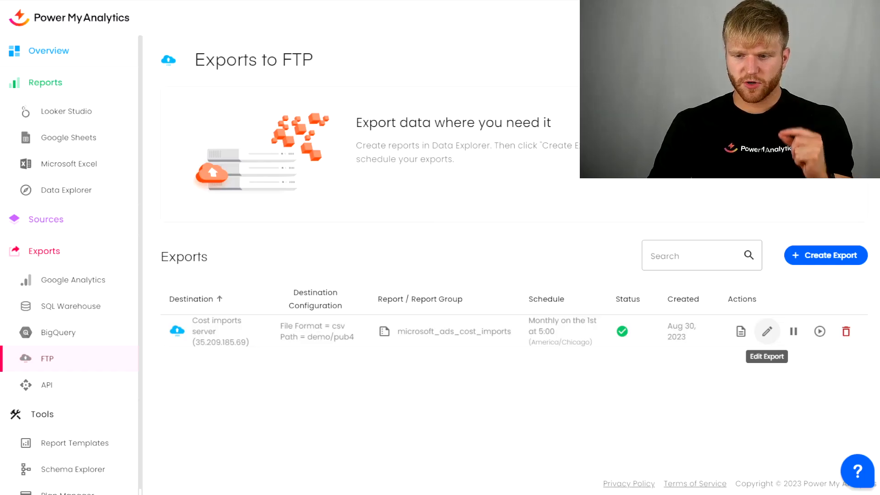
{"action": "left_click", "coordinate": [768, 332]}
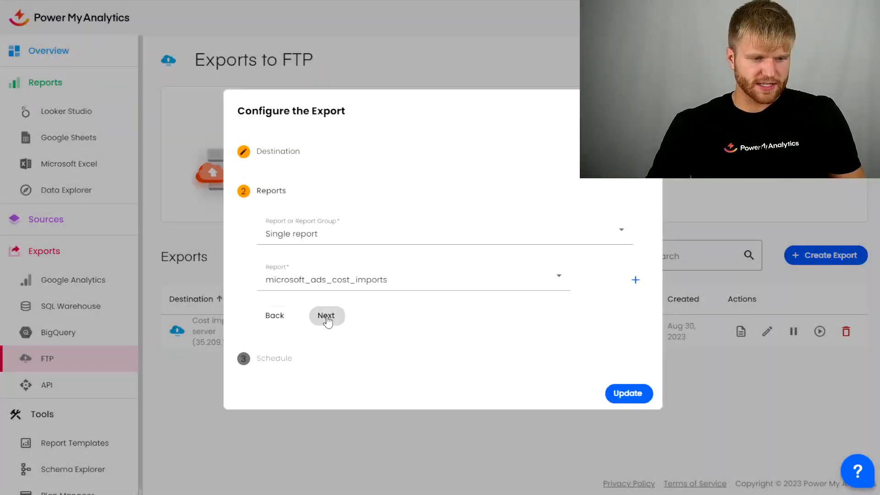
{"action": "left_click", "coordinate": [326, 315]}
{"action": "left_click", "coordinate": [342, 259]}
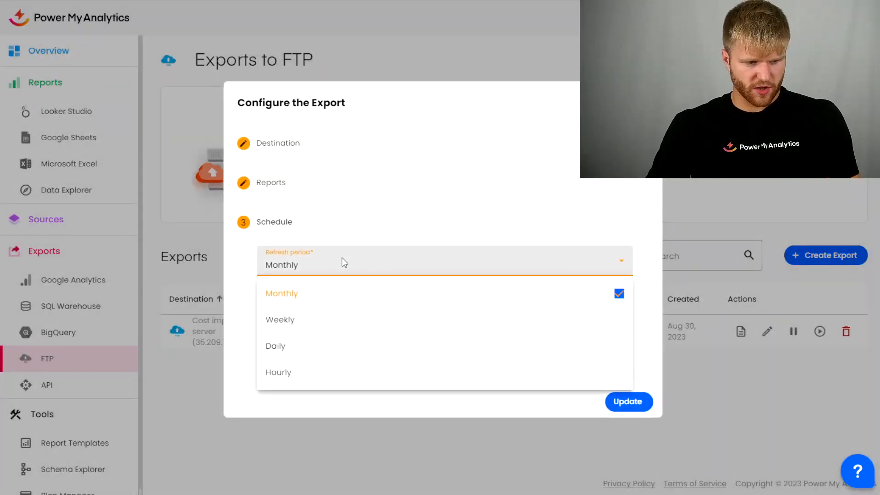
{"action": "left_click", "coordinate": [330, 356]}
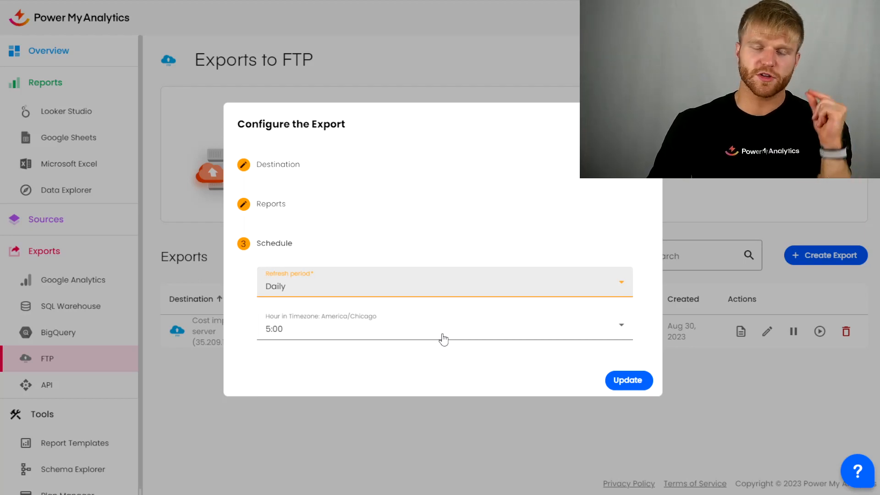
{"action": "left_click", "coordinate": [644, 382]}
{"action": "left_click", "coordinate": [390, 265]}
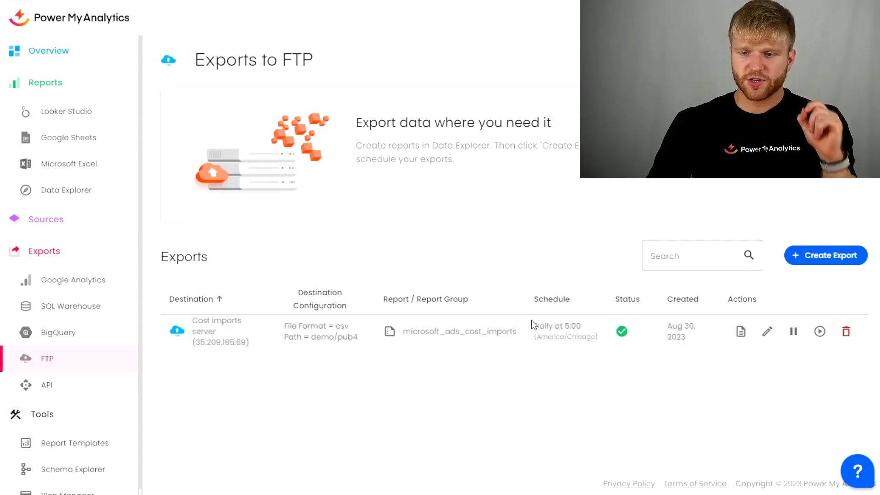